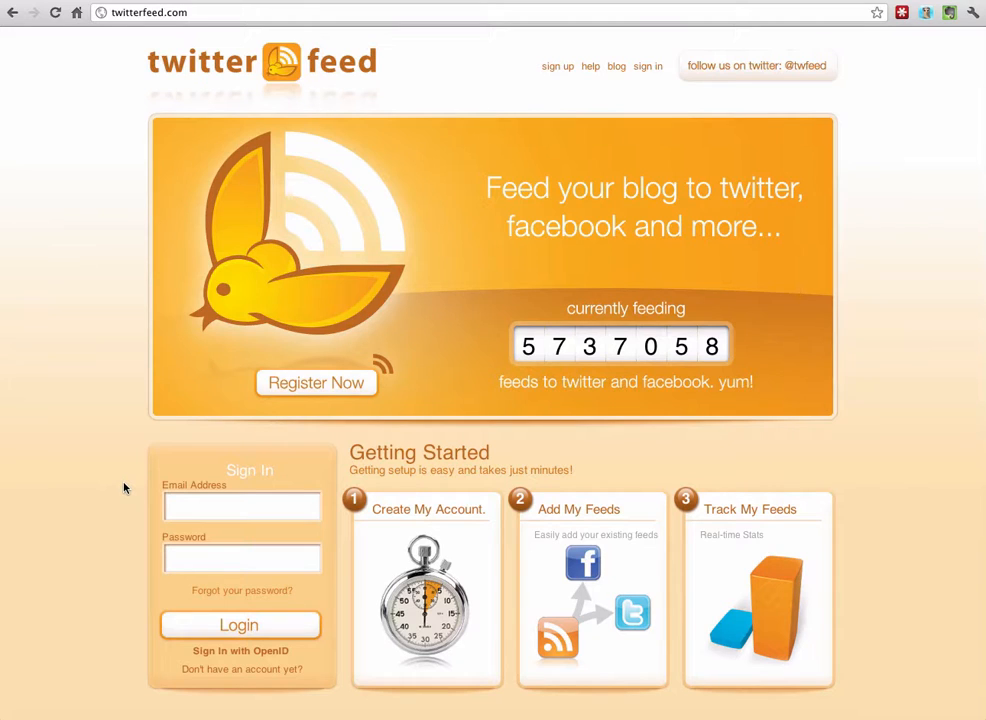
Log in to Twitterfeed with the account e-mail address and password.
{"action": "left_click", "coordinate": [178, 504]}
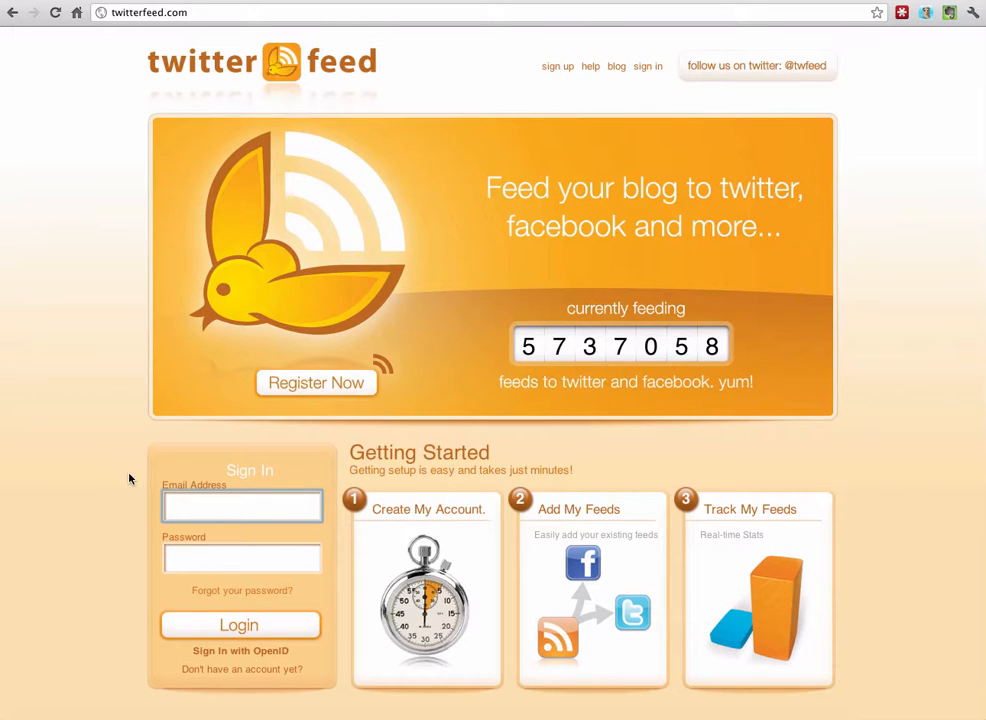
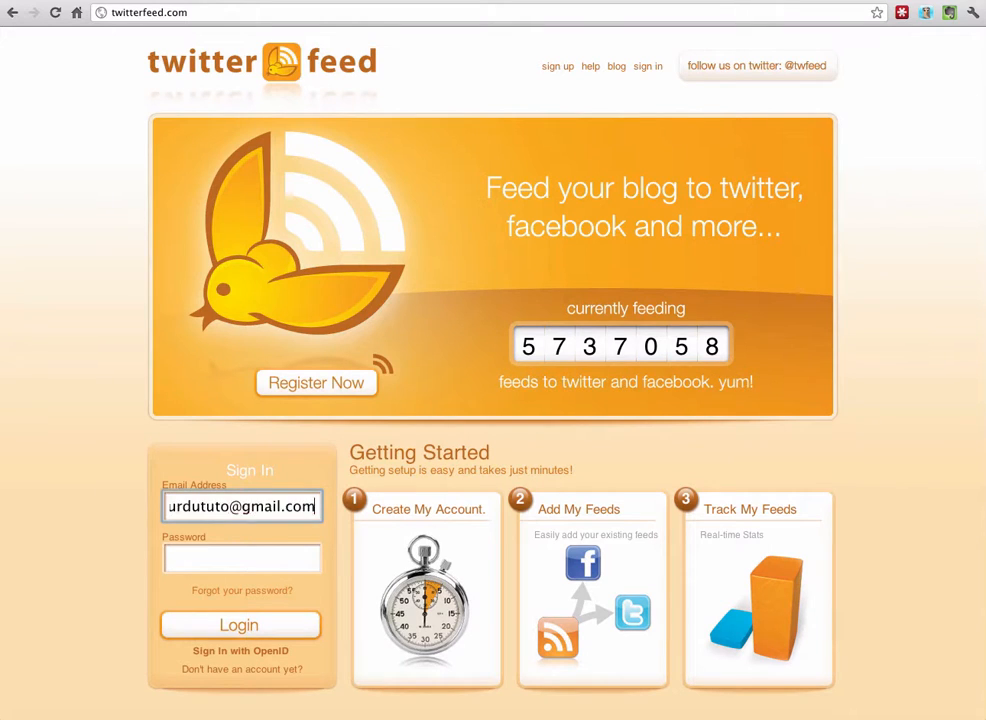
{"action": "left_click", "coordinate": [209, 566]}
{"action": "type", "text": "*****"}
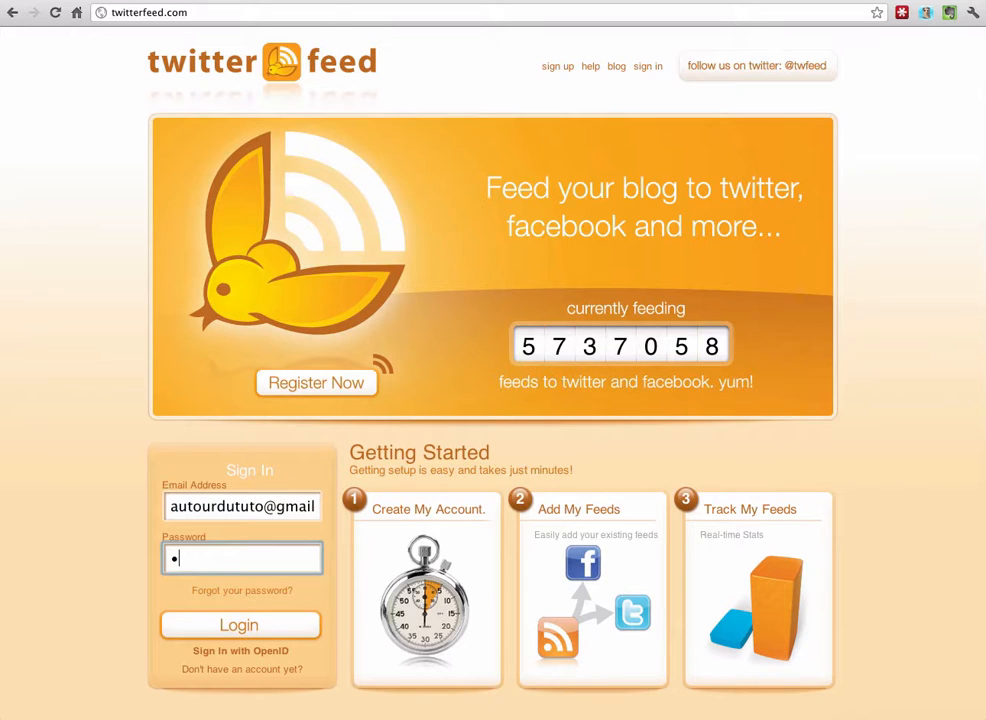
{"action": "type", "text": "****"}
{"action": "left_click", "coordinate": [256, 626]}
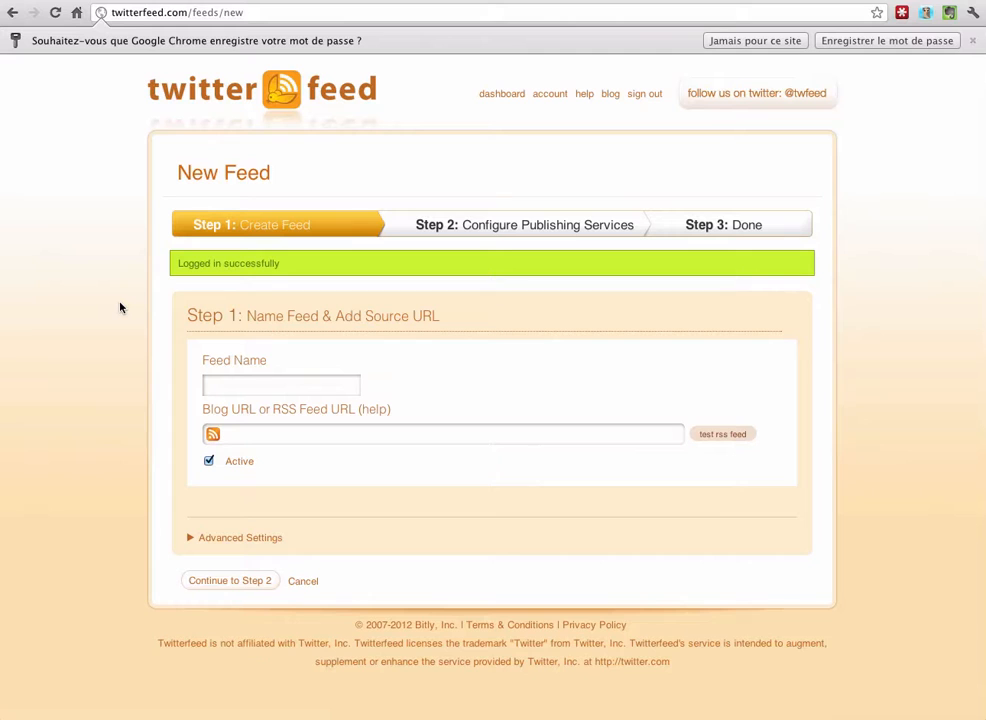
Decline saving the password and name the feed 'Autour du Tuto'.
{"action": "left_click", "coordinate": [755, 40]}
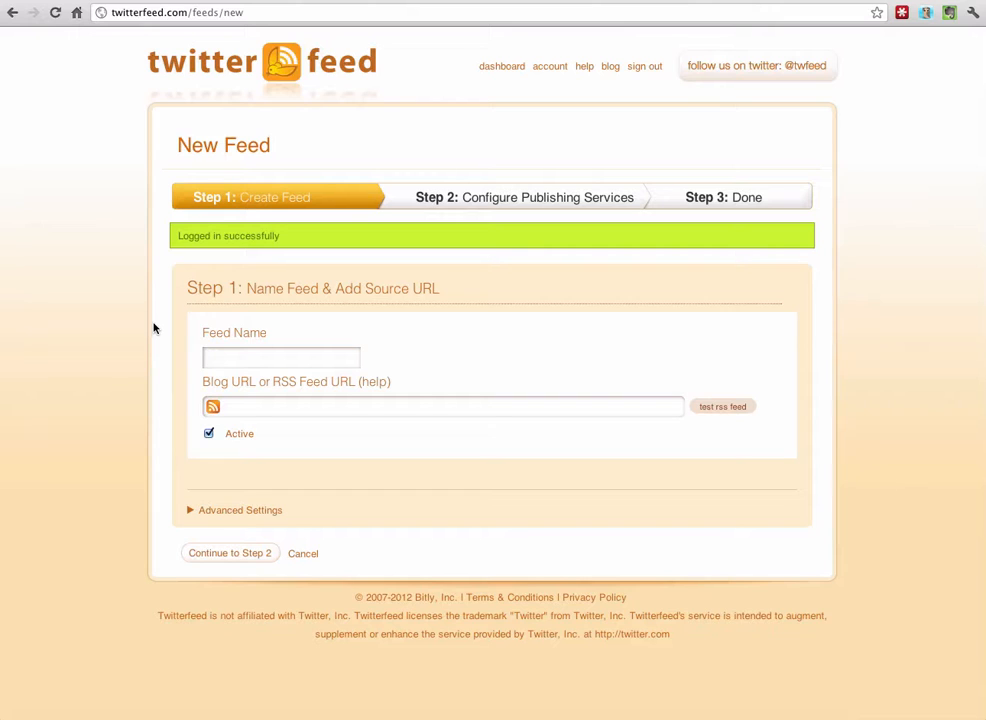
{"action": "left_click", "coordinate": [233, 365]}
{"action": "type", "text": "A"}
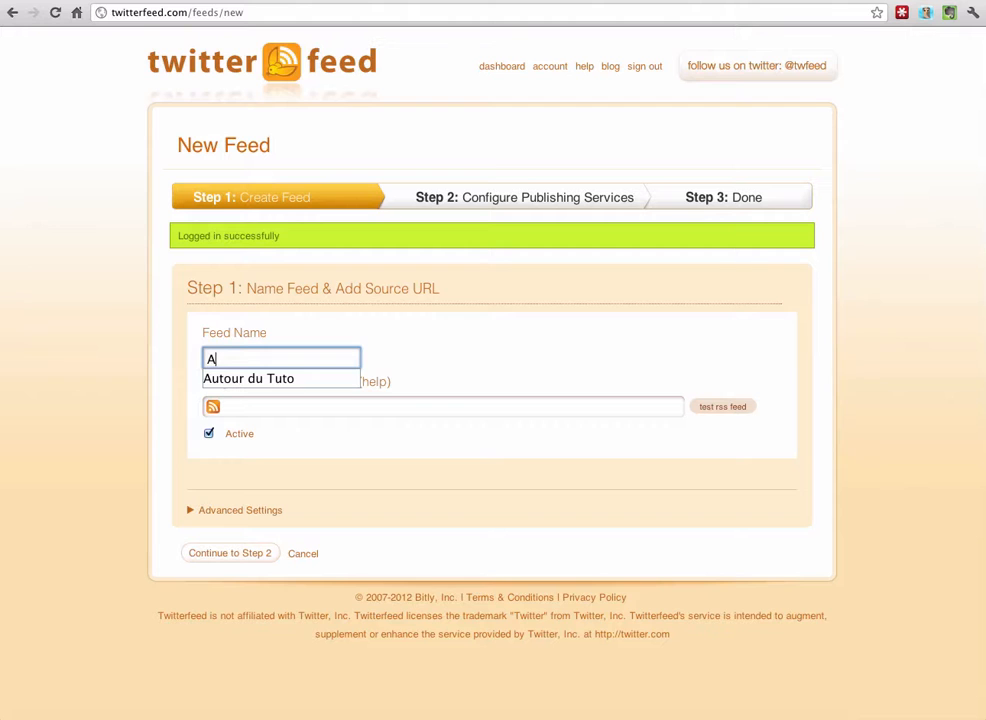
{"action": "left_click", "coordinate": [213, 380]}
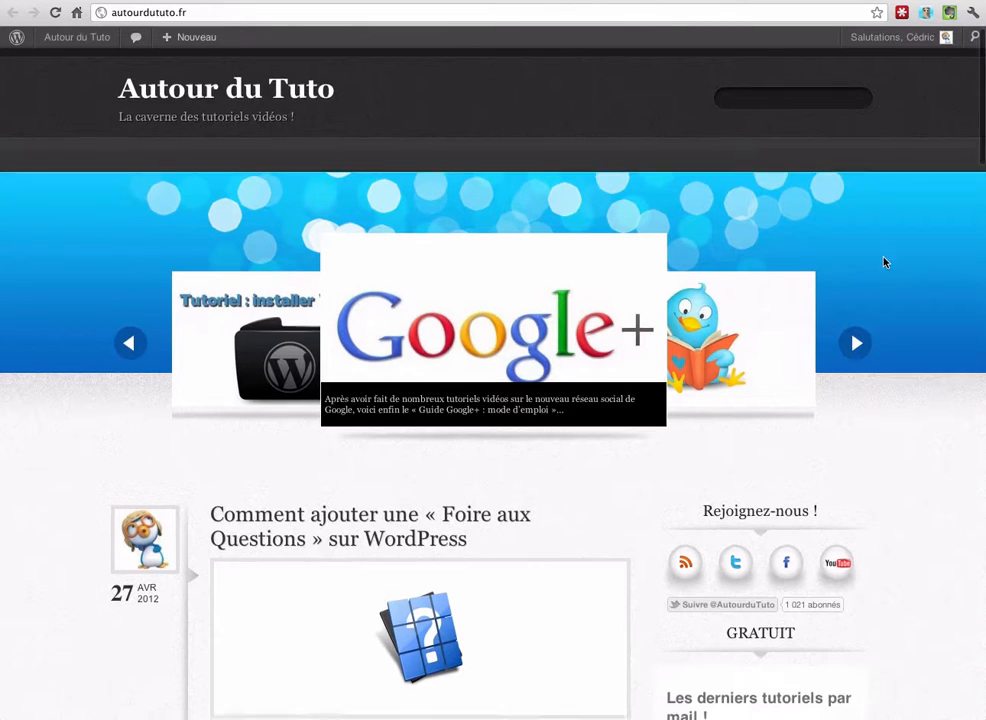
{"action": "scroll", "coordinate": [884, 262], "scroll_direction": "down", "scroll_amount": 3}
{"action": "right_click", "coordinate": [687, 386]}
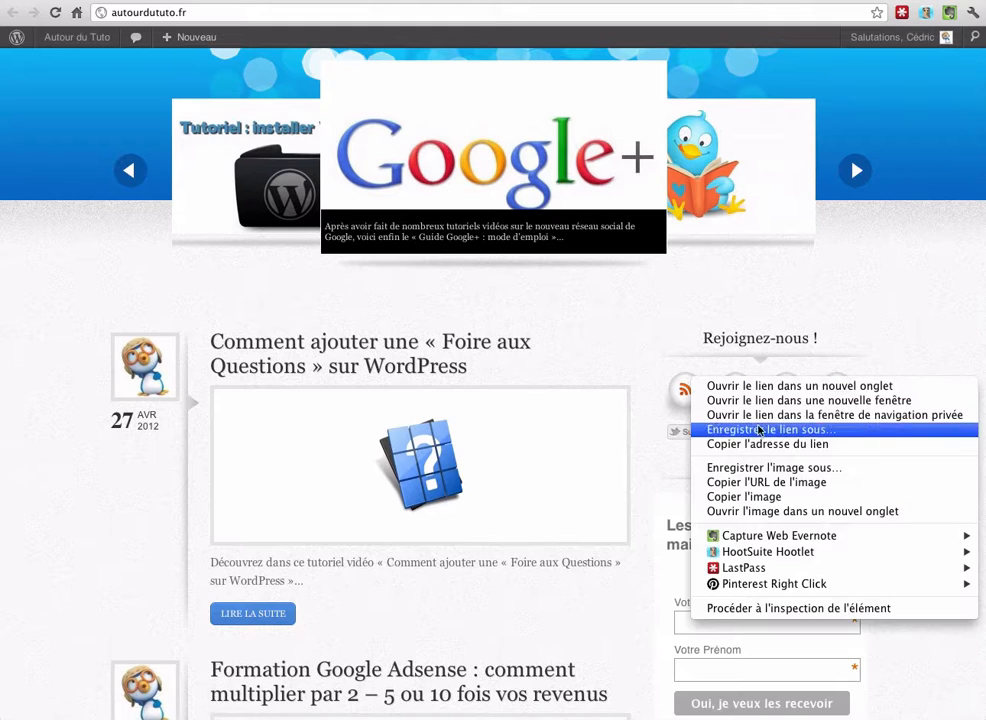
{"action": "left_click", "coordinate": [759, 443]}
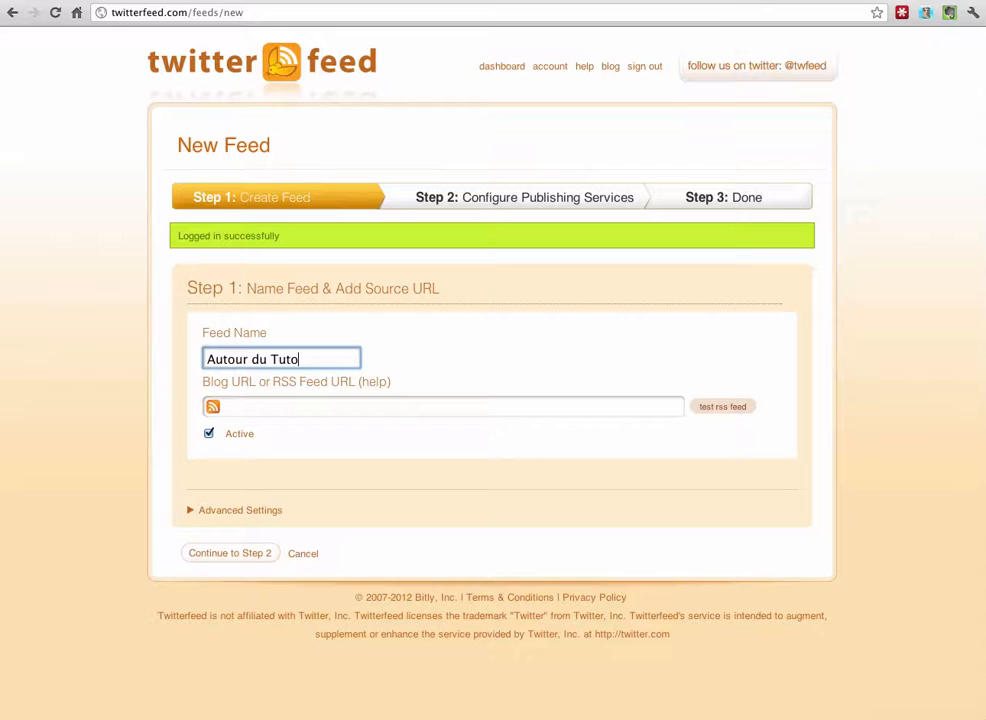
{"action": "left_click", "coordinate": [297, 409]}
{"action": "key", "text": "ctrl+v"}
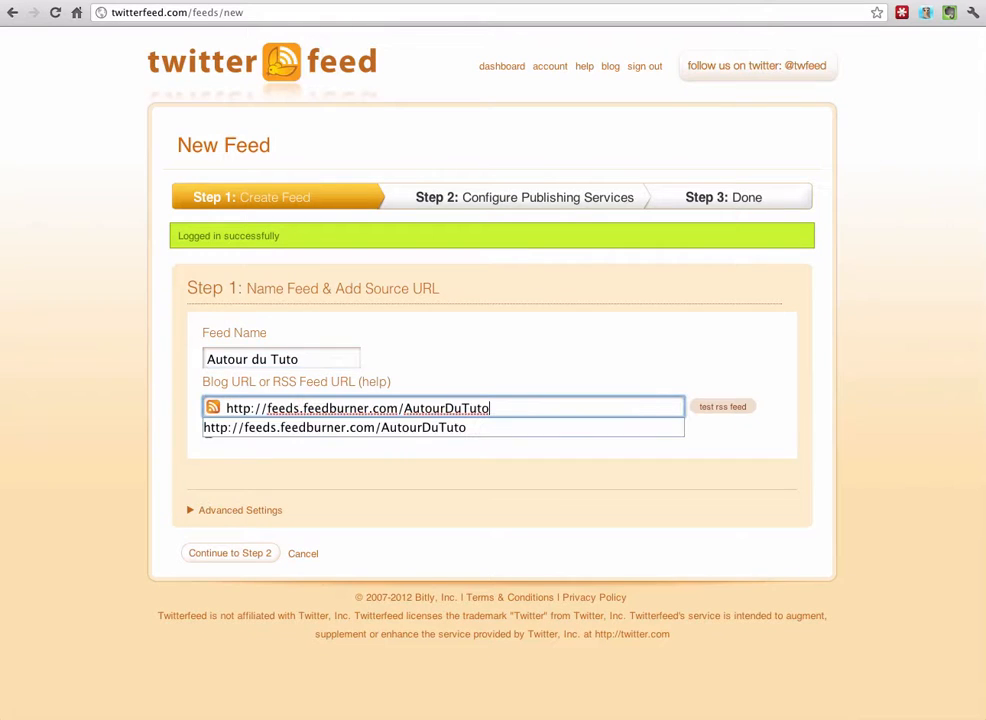
{"action": "left_click", "coordinate": [701, 414]}
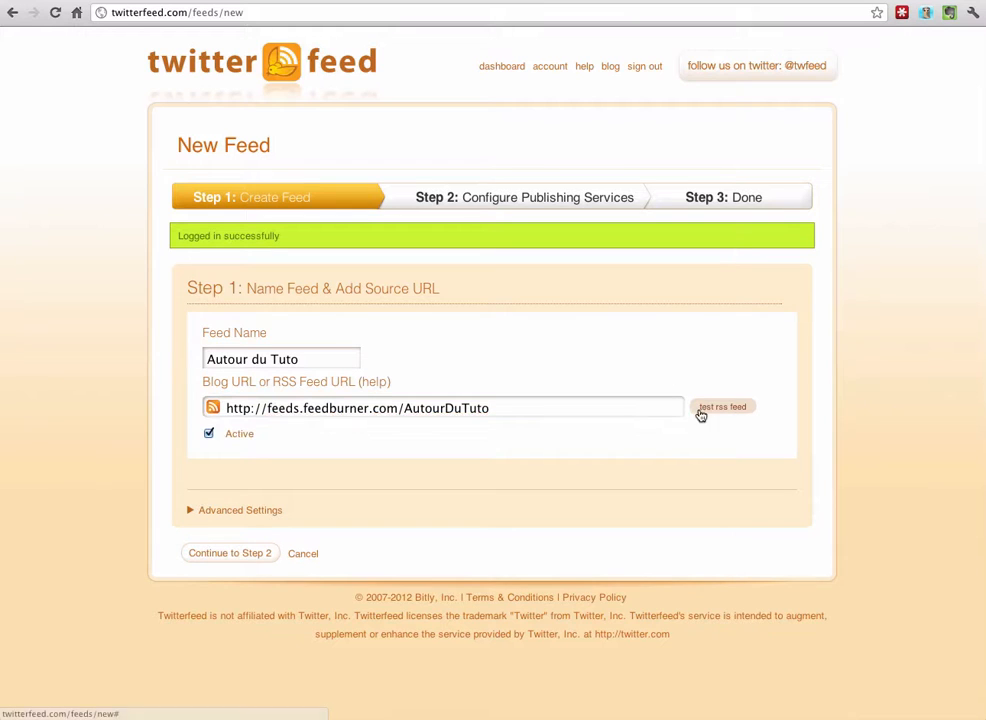
{"action": "left_click", "coordinate": [701, 414]}
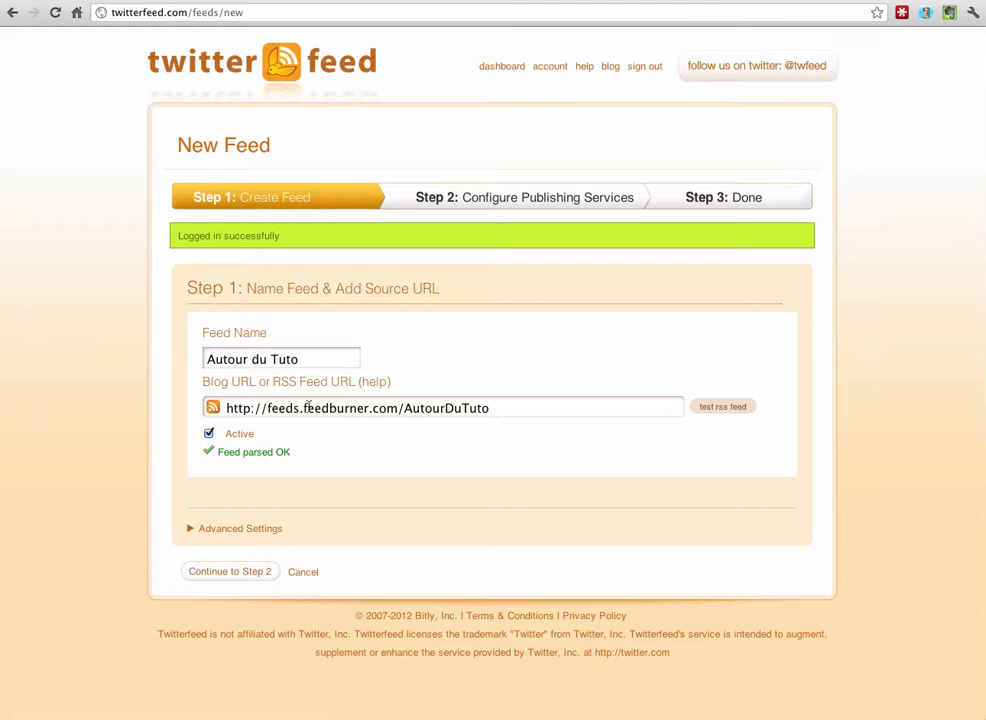
Reveal Advanced Settings and leave the update frequency at Every 30 mins.
{"action": "left_click", "coordinate": [230, 533]}
{"action": "scroll", "coordinate": [158, 440], "scroll_direction": "down", "scroll_amount": 5}
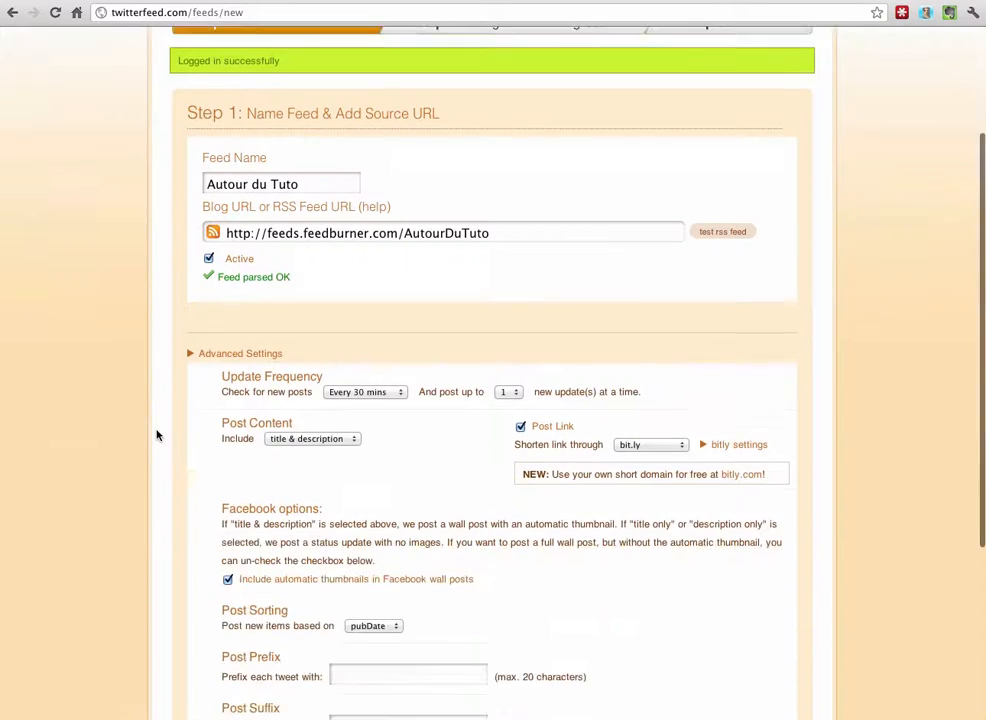
{"action": "scroll", "coordinate": [163, 330], "scroll_direction": "down", "scroll_amount": 5}
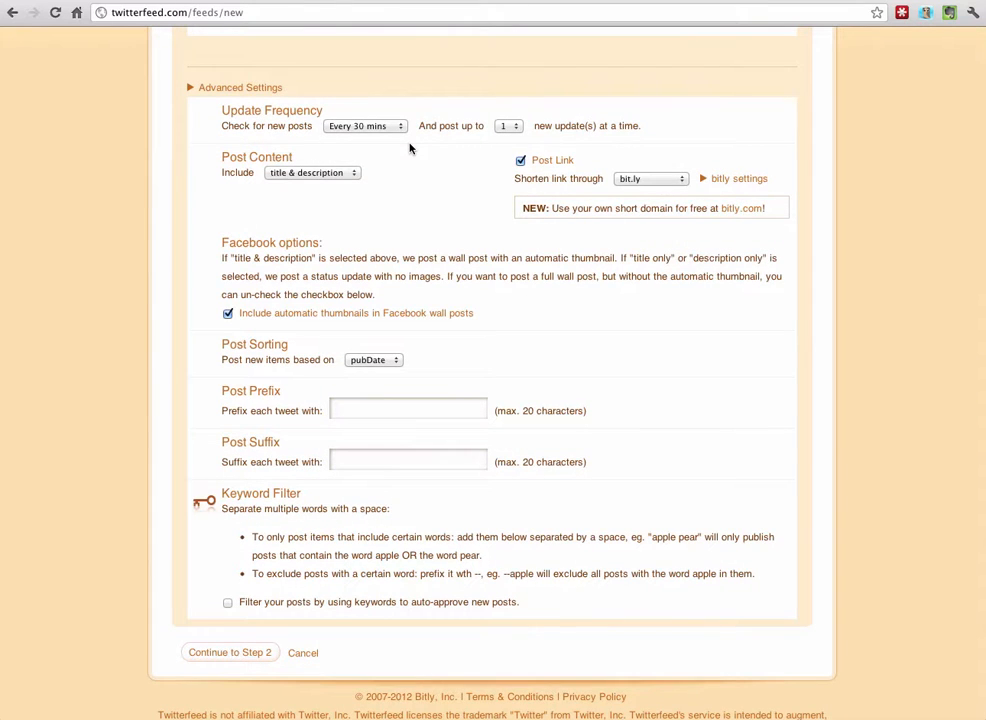
{"action": "left_click", "coordinate": [385, 129]}
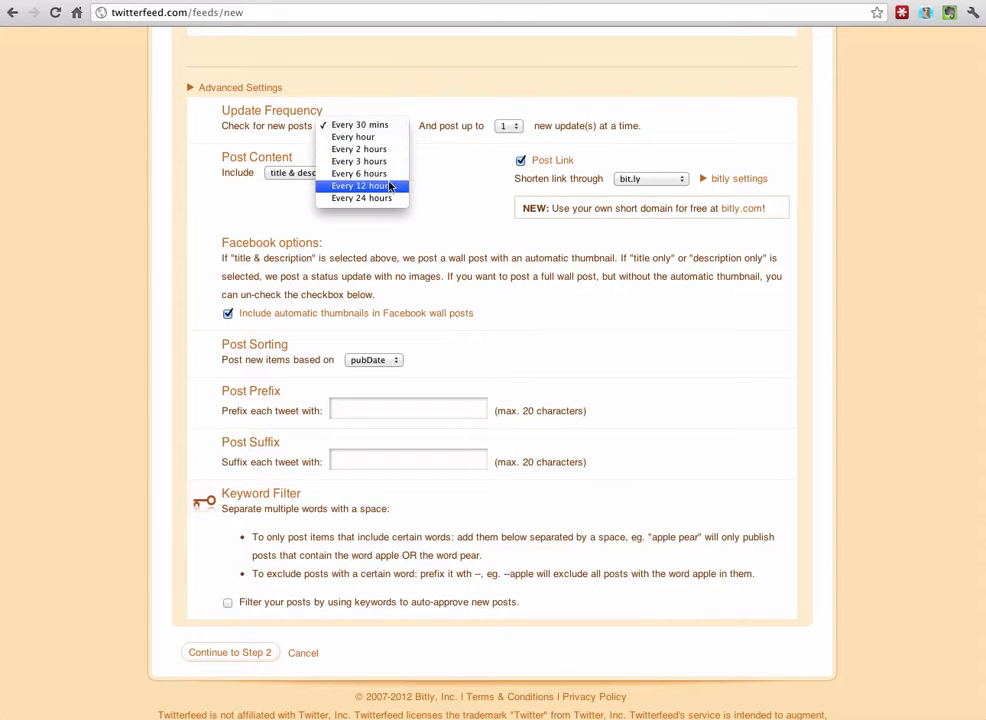
{"action": "left_click", "coordinate": [440, 158]}
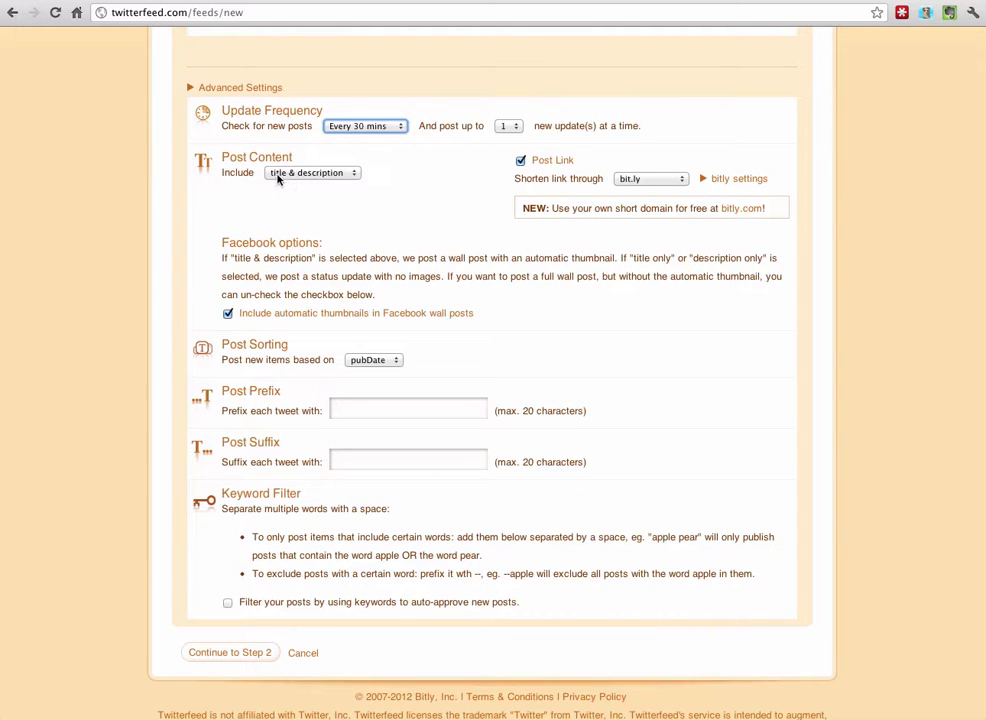
Set post content to title only and keep bit.ly as the link shortener.
{"action": "left_click", "coordinate": [340, 174]}
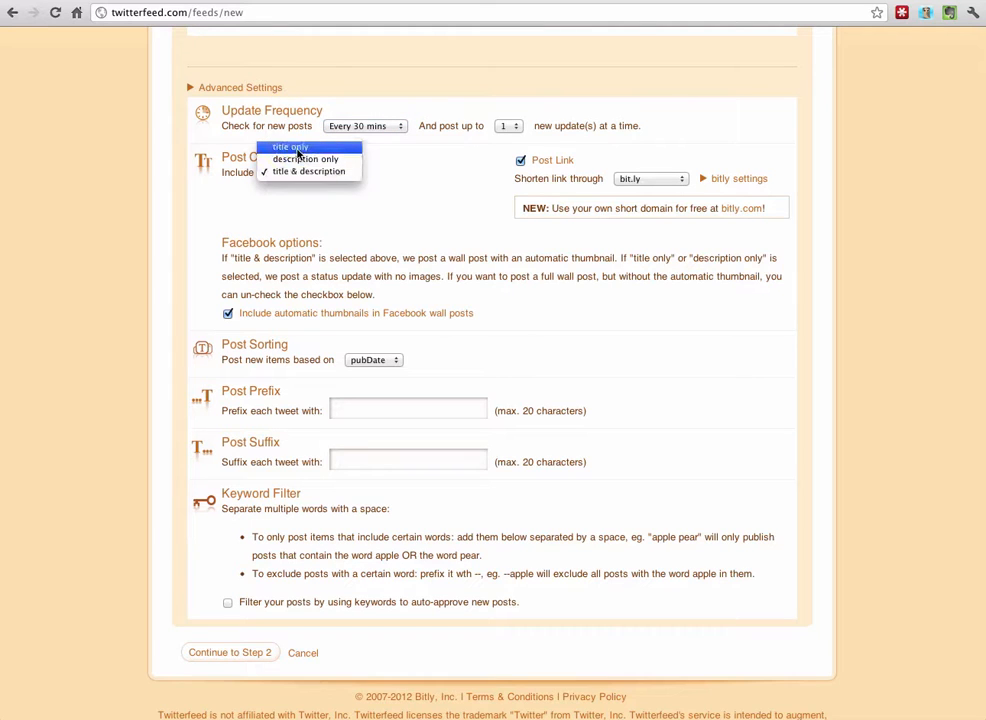
{"action": "left_click", "coordinate": [298, 148]}
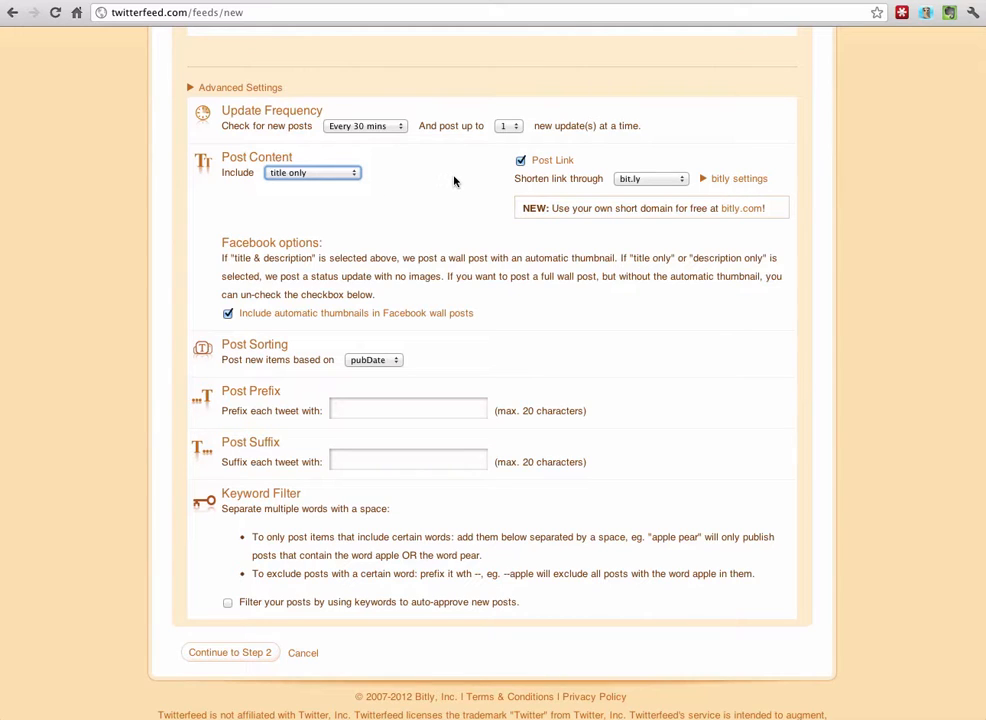
{"action": "left_click", "coordinate": [666, 181]}
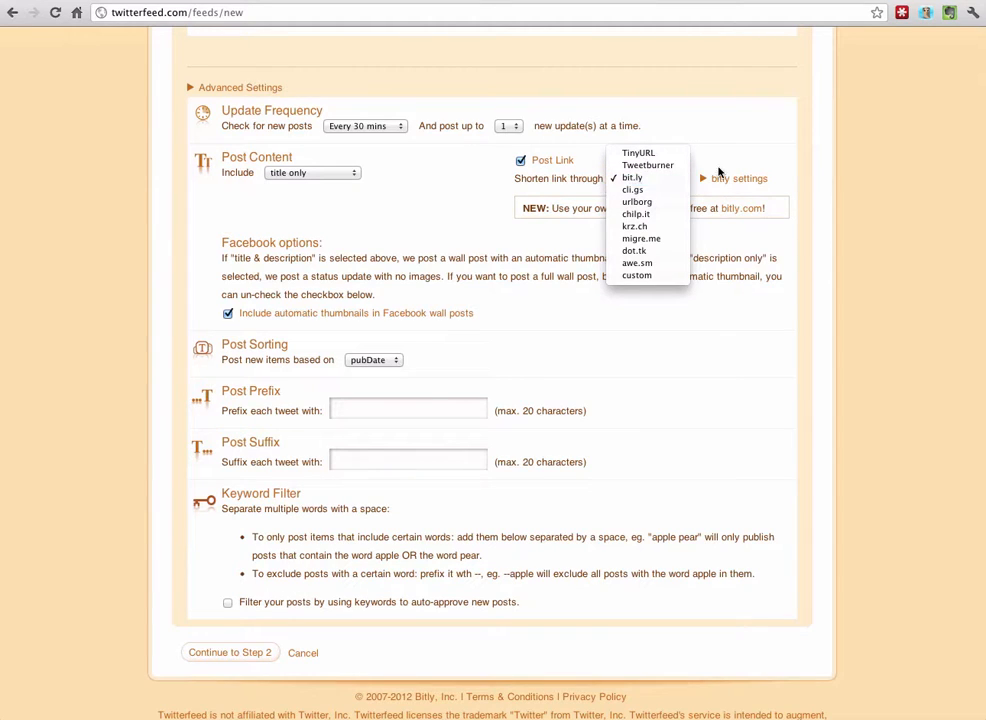
{"action": "left_click", "coordinate": [698, 168]}
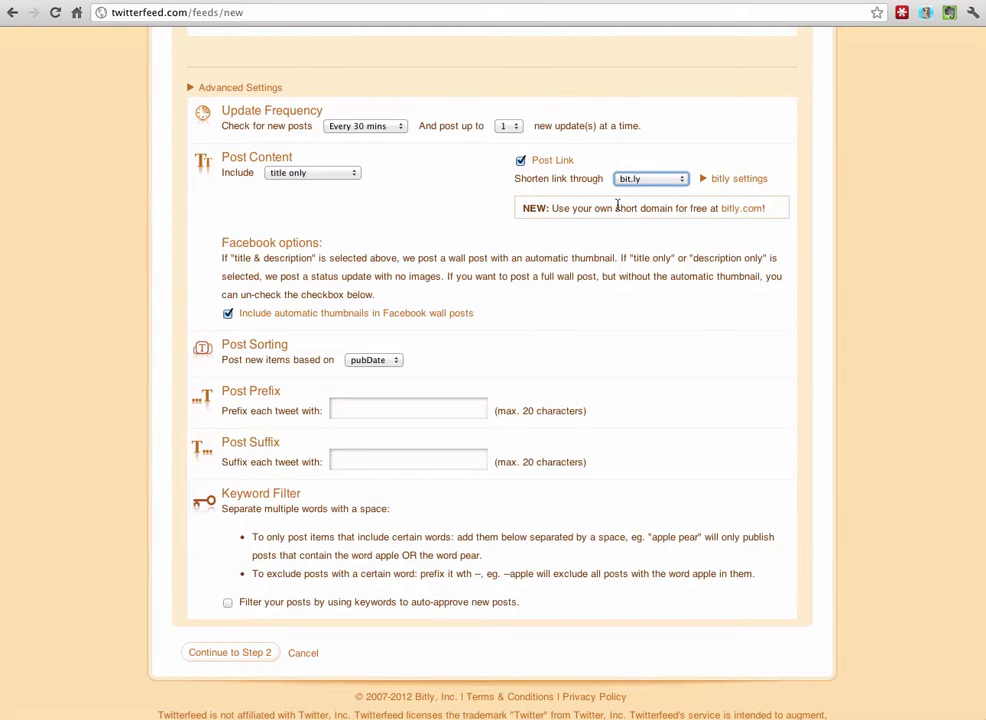
{"action": "scroll", "coordinate": [158, 244], "scroll_direction": "down", "scroll_amount": 1}
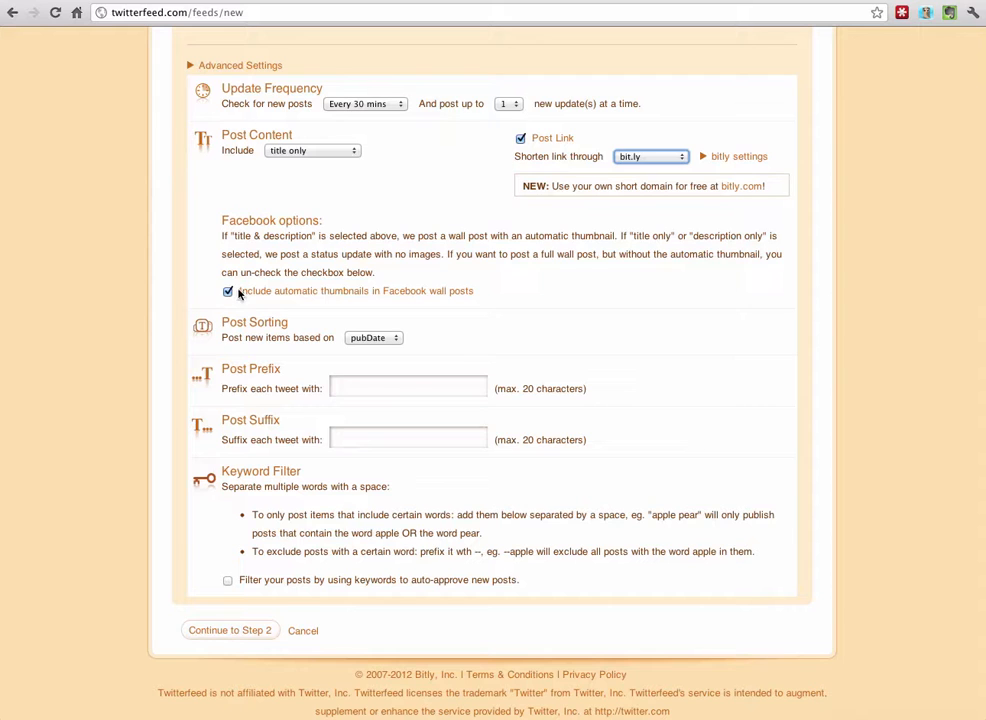
Keep sorting by pubDate and set the post prefix to 'Sur le blog :'.
{"action": "scroll", "coordinate": [190, 354], "scroll_direction": "down", "scroll_amount": 1}
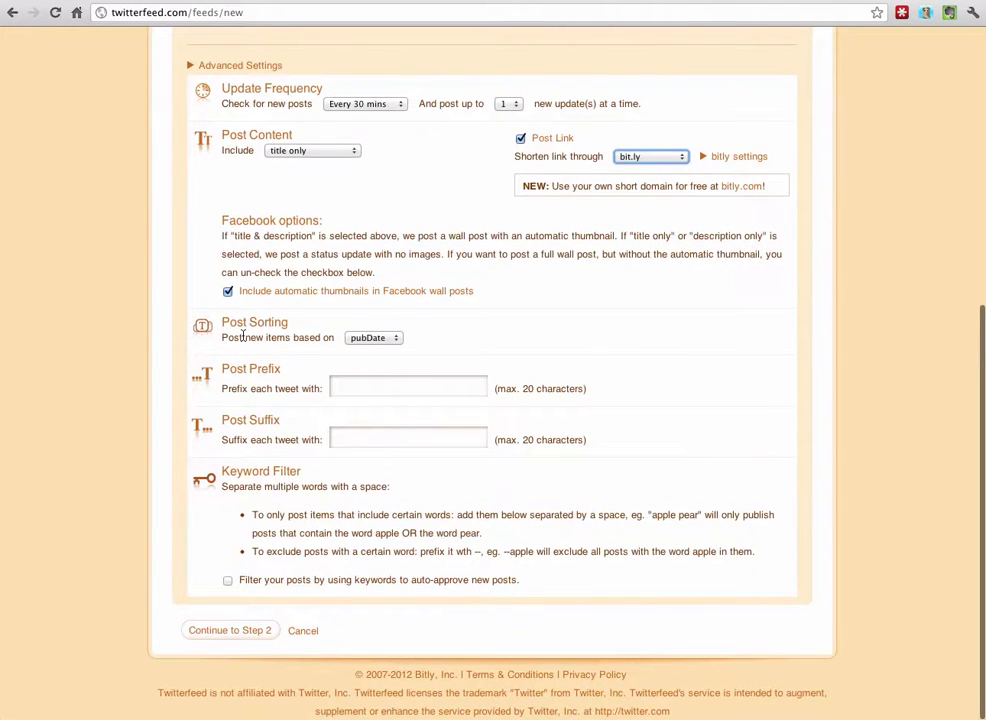
{"action": "left_click", "coordinate": [372, 338]}
{"action": "left_click", "coordinate": [440, 345]}
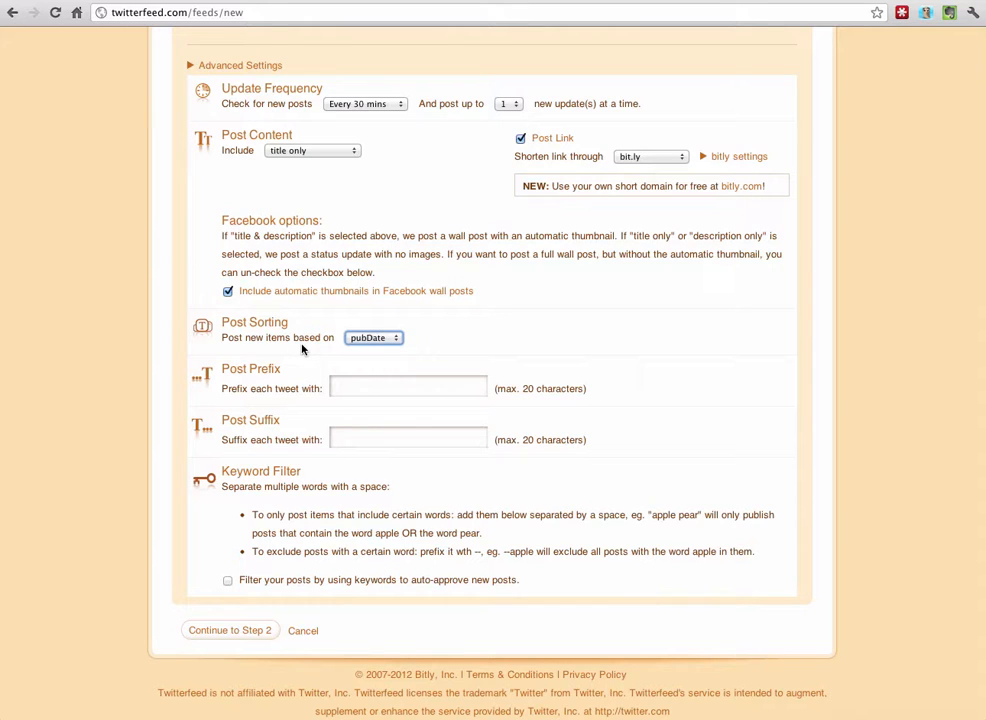
{"action": "left_click", "coordinate": [361, 385]}
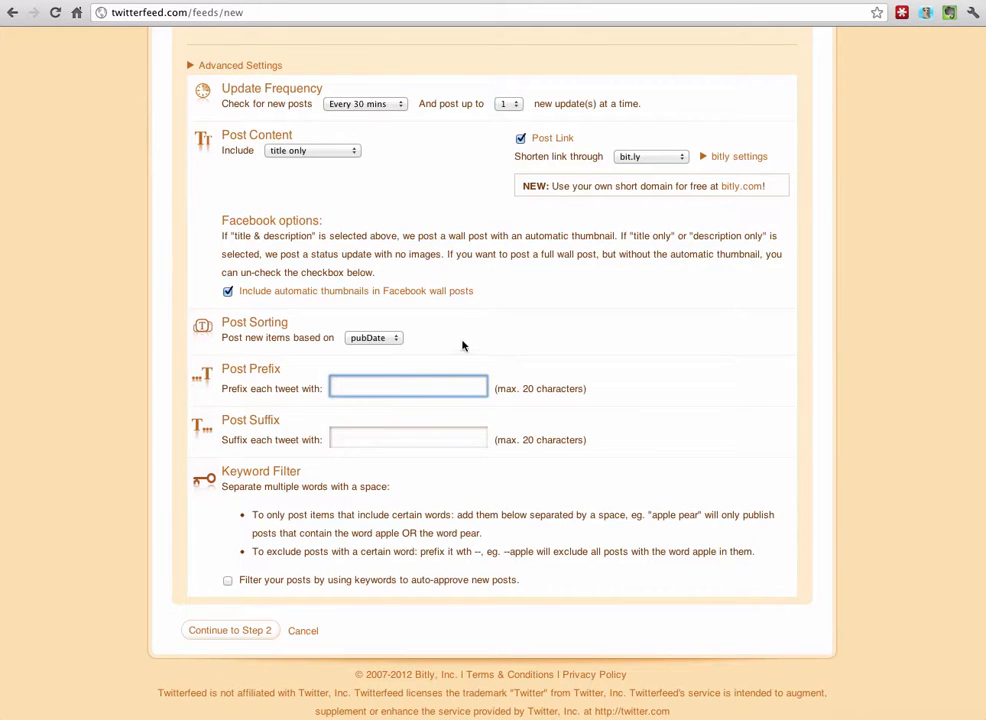
{"action": "type", "text": "Nouvel article"}
{"action": "left_click_drag", "start_coordinate": [334, 388], "coordinate": [418, 388]}
{"action": "type", "text": "Sur le blog :"}
Set the post suffix to 'Via' plus the blog's Twitter handle and continue to Step 2.
{"action": "left_click", "coordinate": [370, 437]}
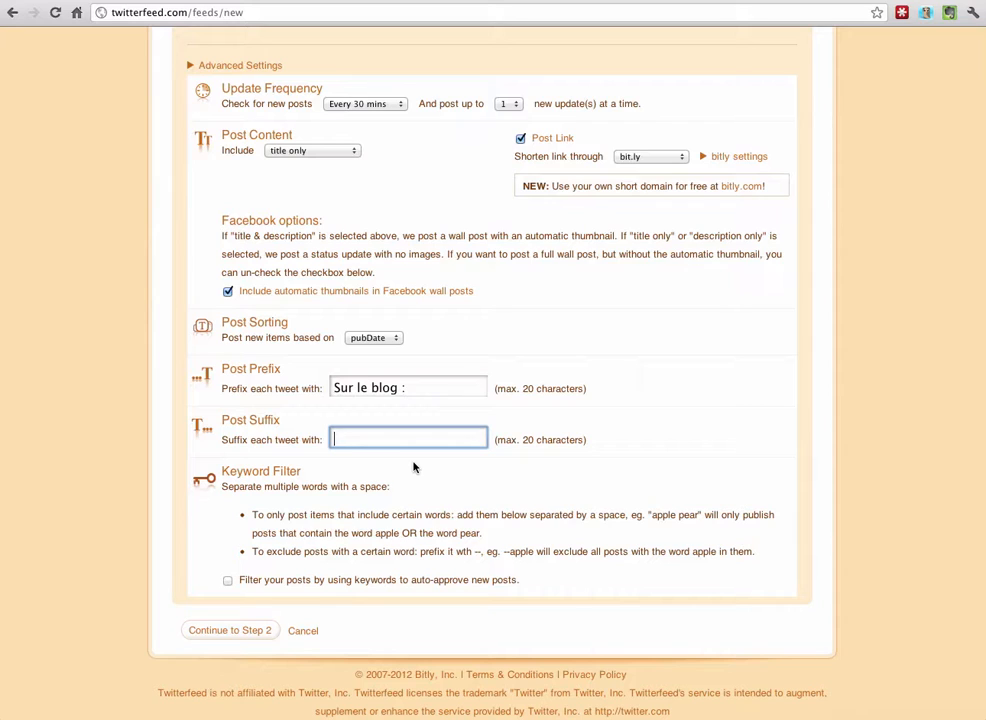
{"action": "type", "text": "@autourdututo"}
{"action": "left_click", "coordinate": [335, 438]}
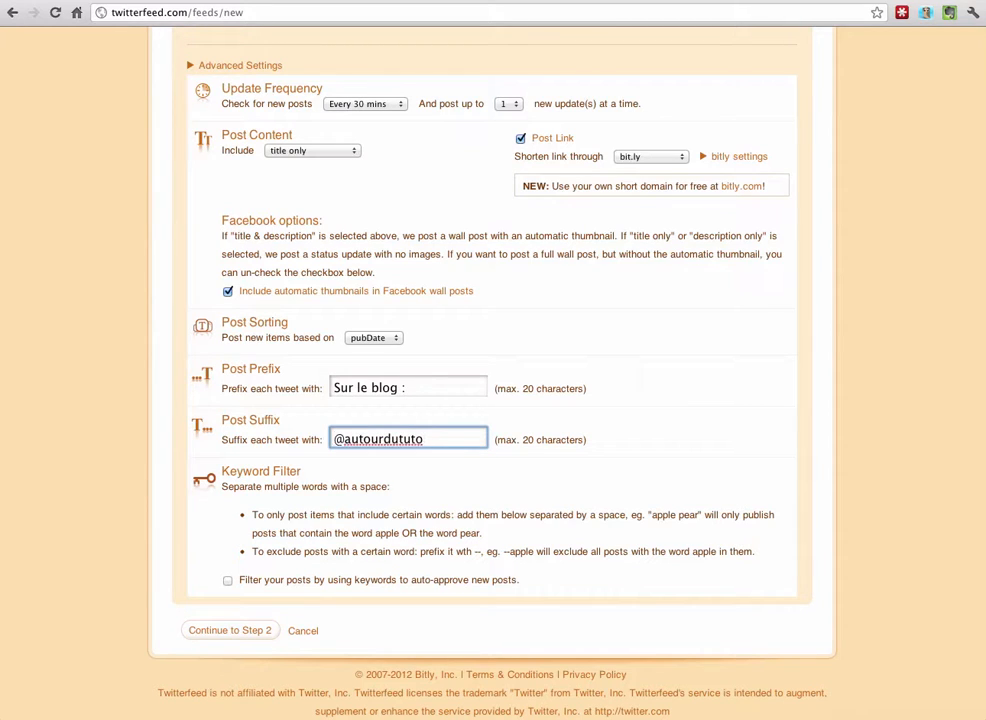
{"action": "type", "text": "Via"}
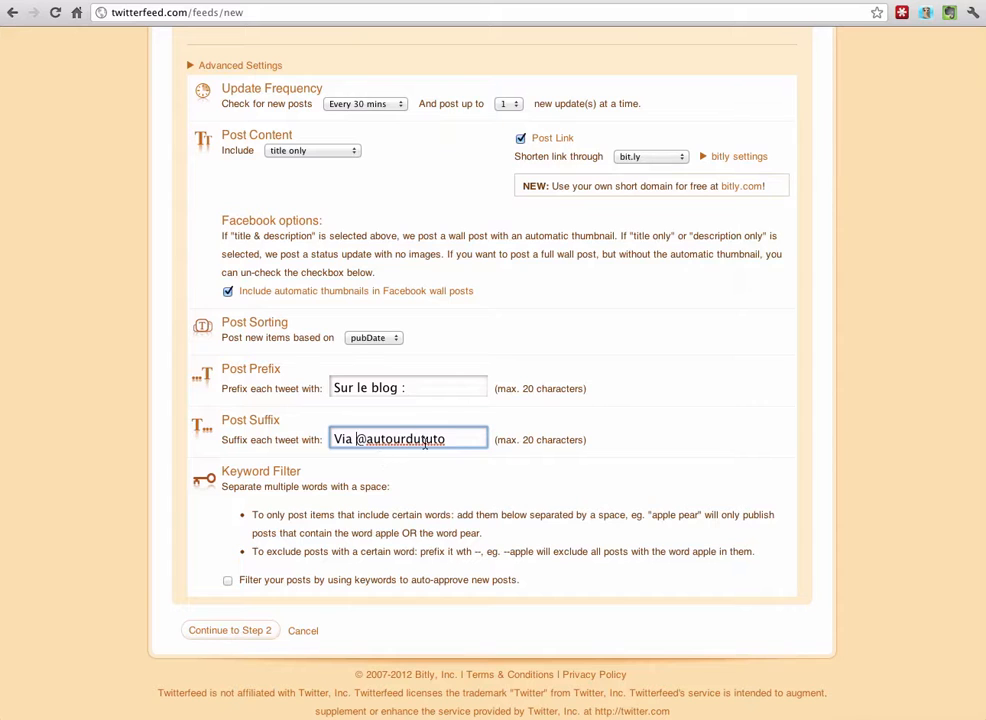
{"action": "scroll", "coordinate": [194, 438], "scroll_direction": "down", "scroll_amount": 1}
{"action": "left_click", "coordinate": [205, 630]}
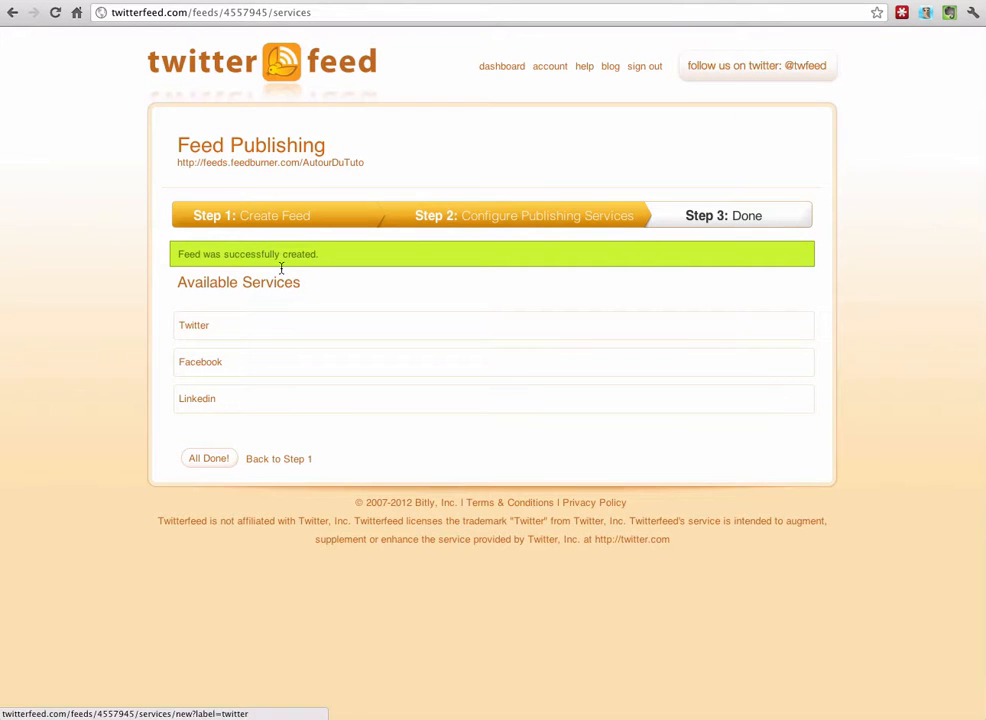
Add Twitter as a publishing service and authorize twitterfeed through OAuth.
{"action": "left_click", "coordinate": [196, 331]}
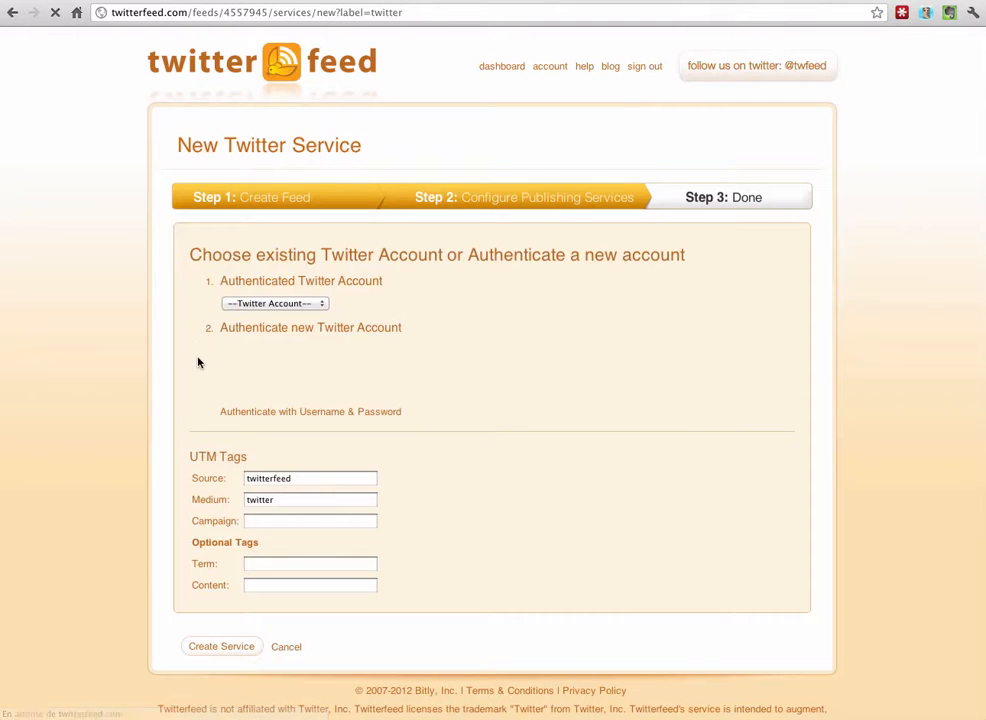
{"action": "scroll", "coordinate": [196, 376], "scroll_direction": "down", "scroll_amount": 1}
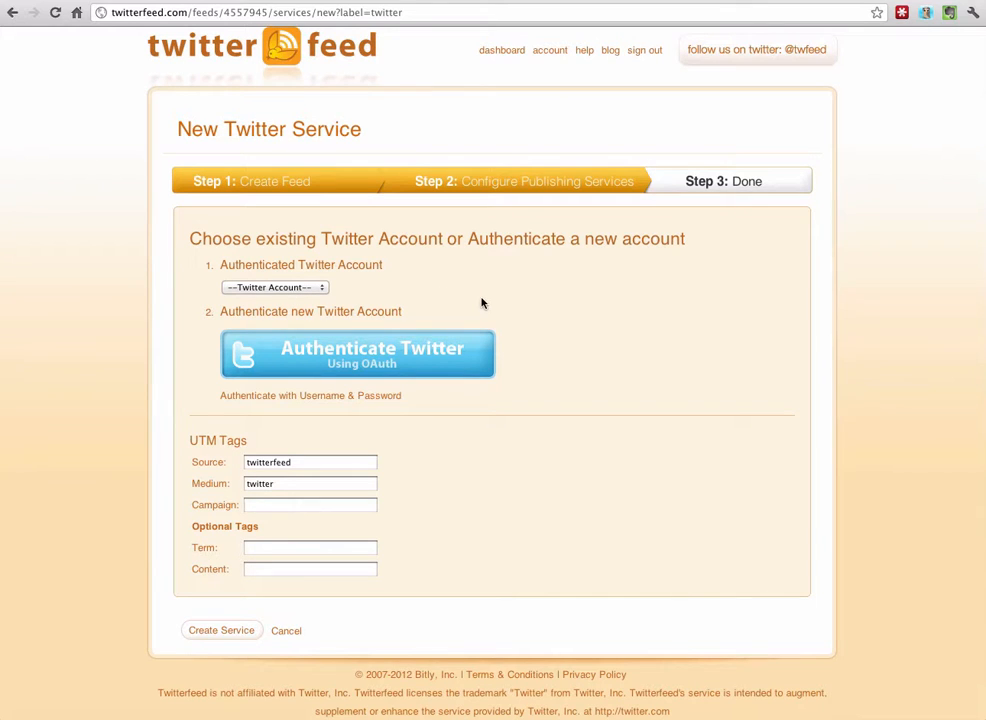
{"action": "left_click", "coordinate": [345, 368]}
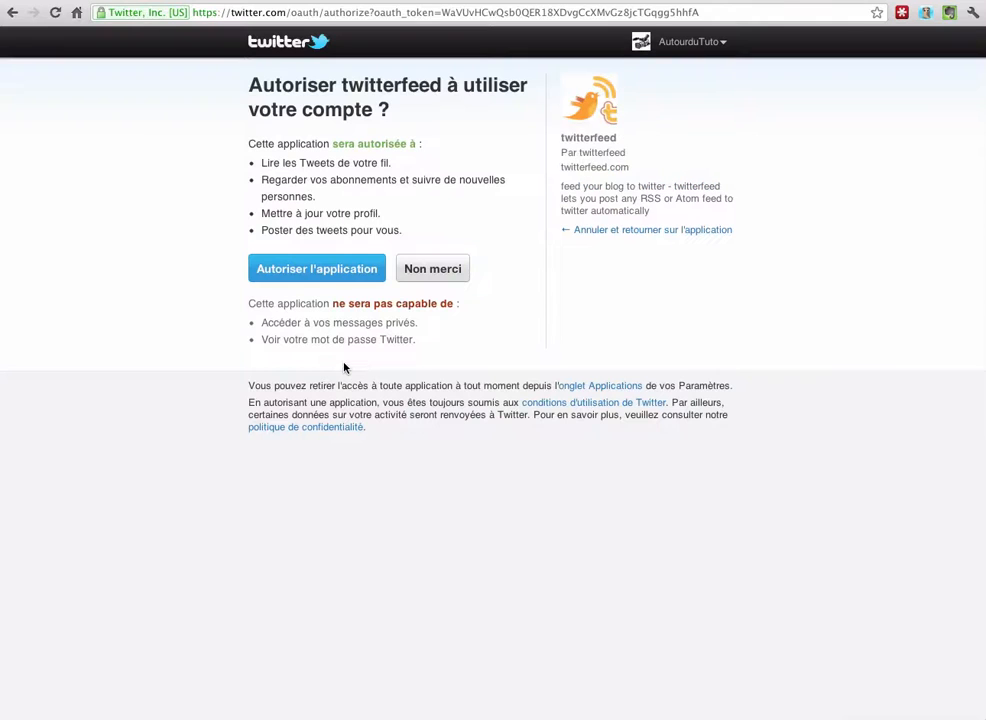
{"action": "left_click", "coordinate": [325, 268]}
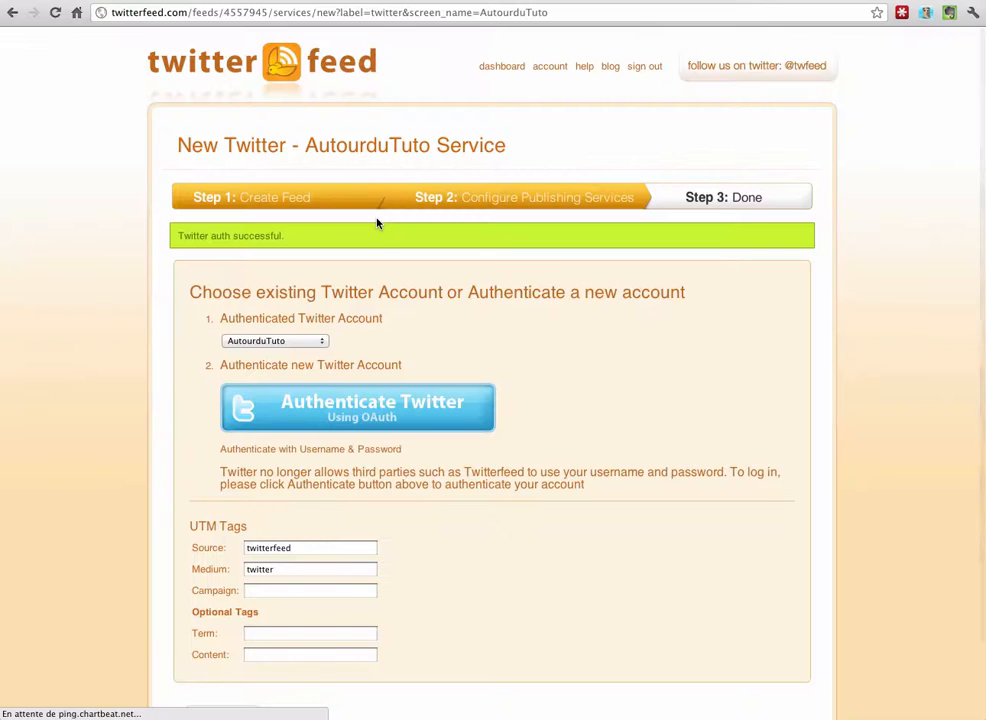
Empty the Source and Medium tracking tags and create the Twitter service.
{"action": "scroll", "coordinate": [130, 400], "scroll_direction": "down", "scroll_amount": 2}
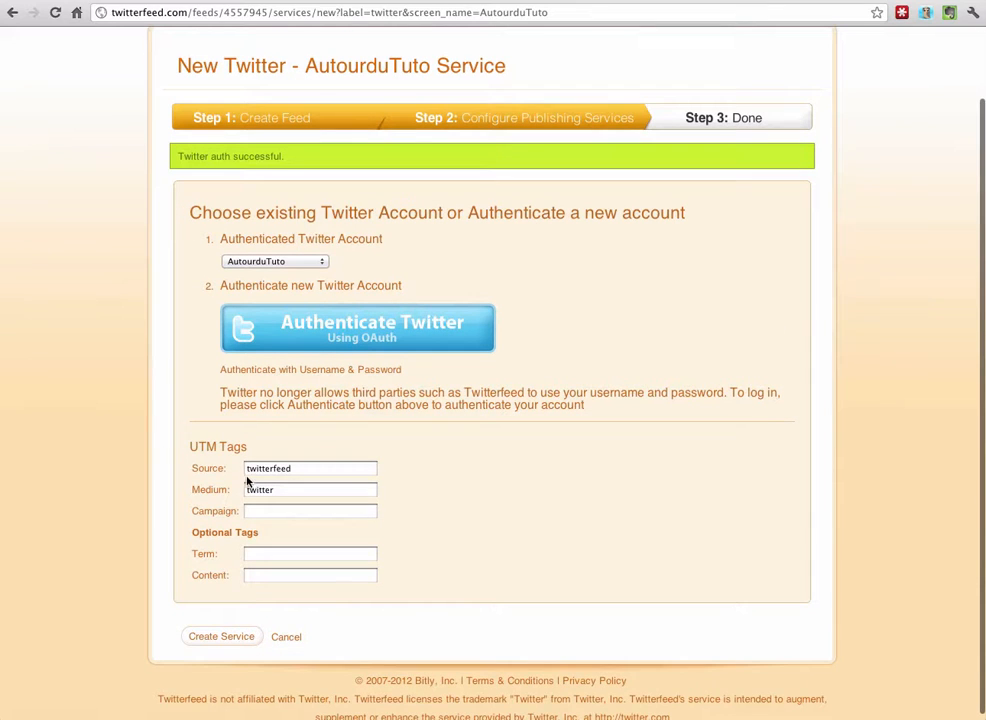
{"action": "scroll", "coordinate": [218, 468], "scroll_direction": "down", "scroll_amount": 1}
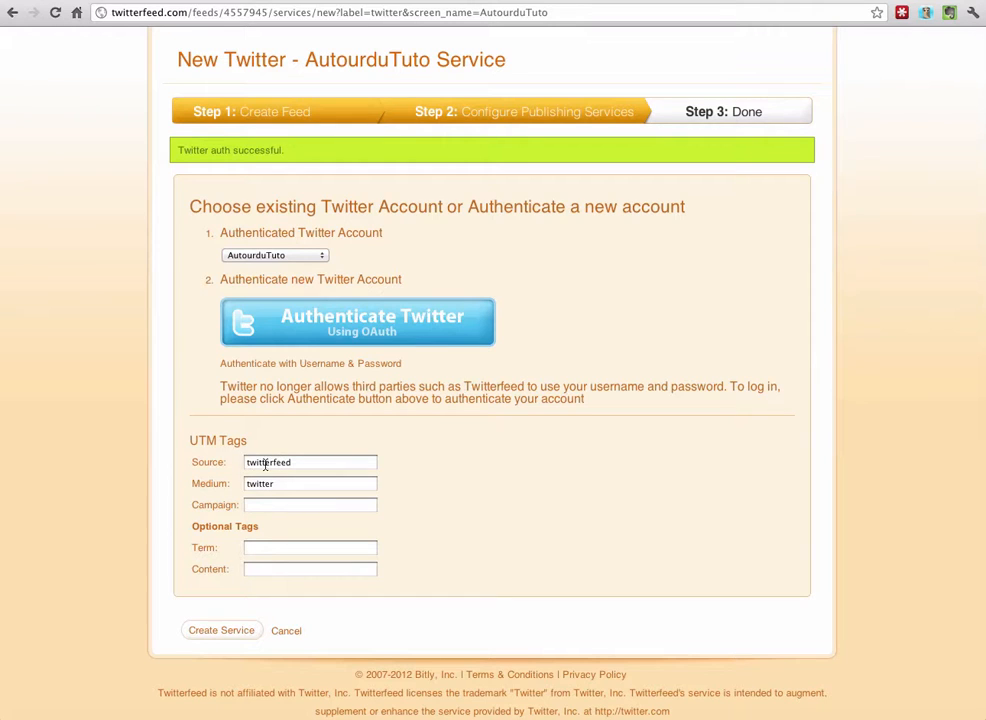
{"action": "double_click", "coordinate": [265, 463]}
{"action": "key", "text": "BackSpace"}
{"action": "double_click", "coordinate": [262, 483]}
{"action": "key", "text": "BackSpace"}
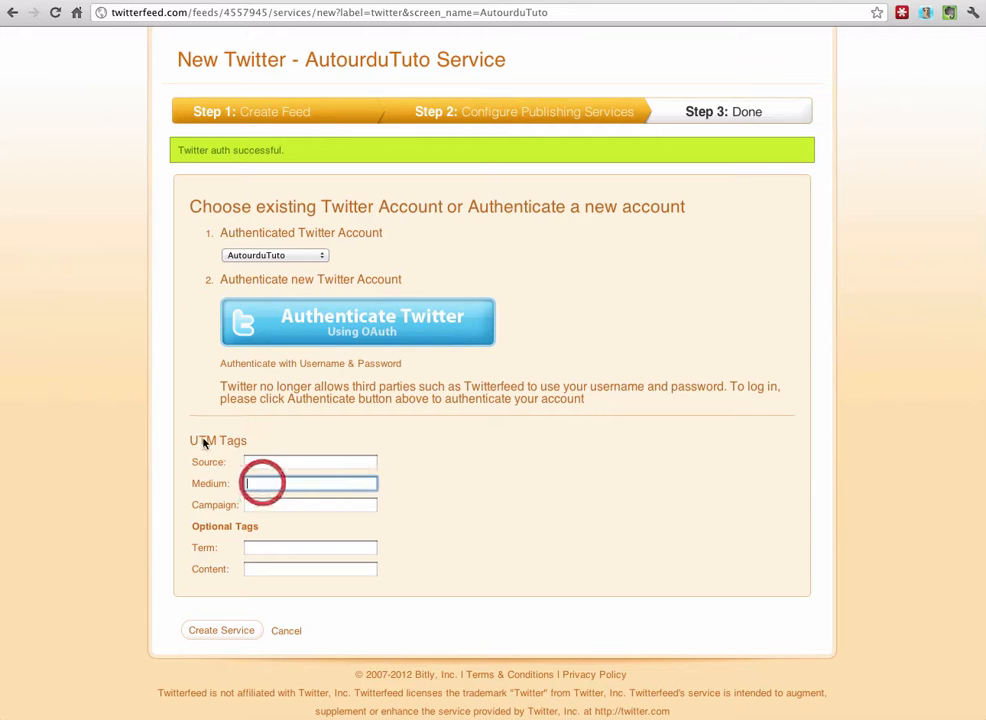
{"action": "scroll", "coordinate": [194, 409], "scroll_direction": "down", "scroll_amount": 1}
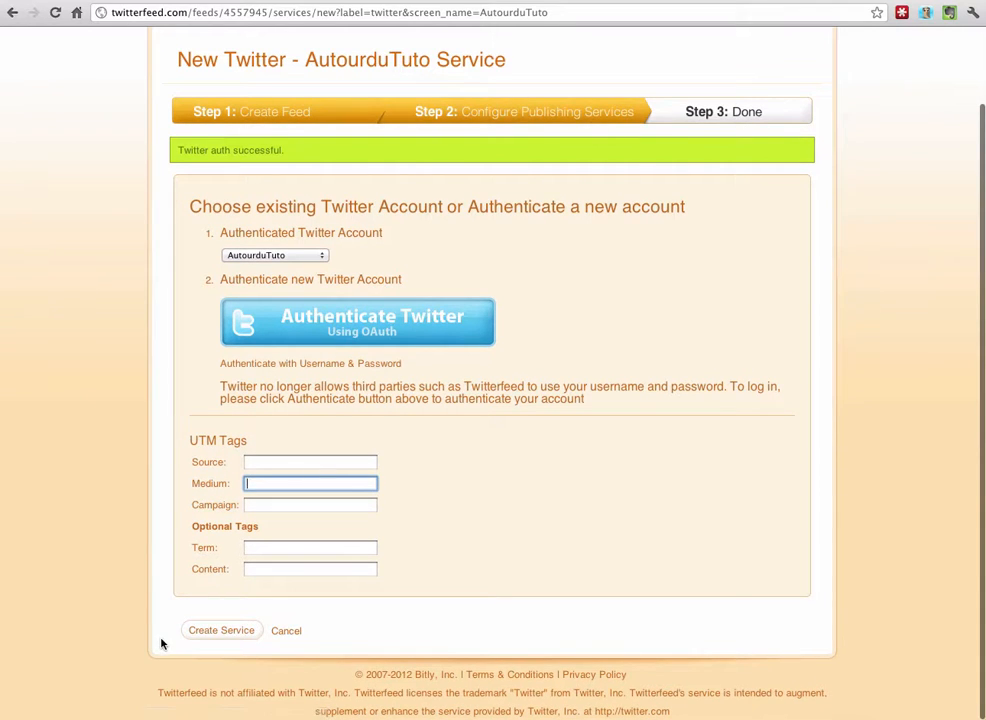
{"action": "left_click", "coordinate": [220, 631]}
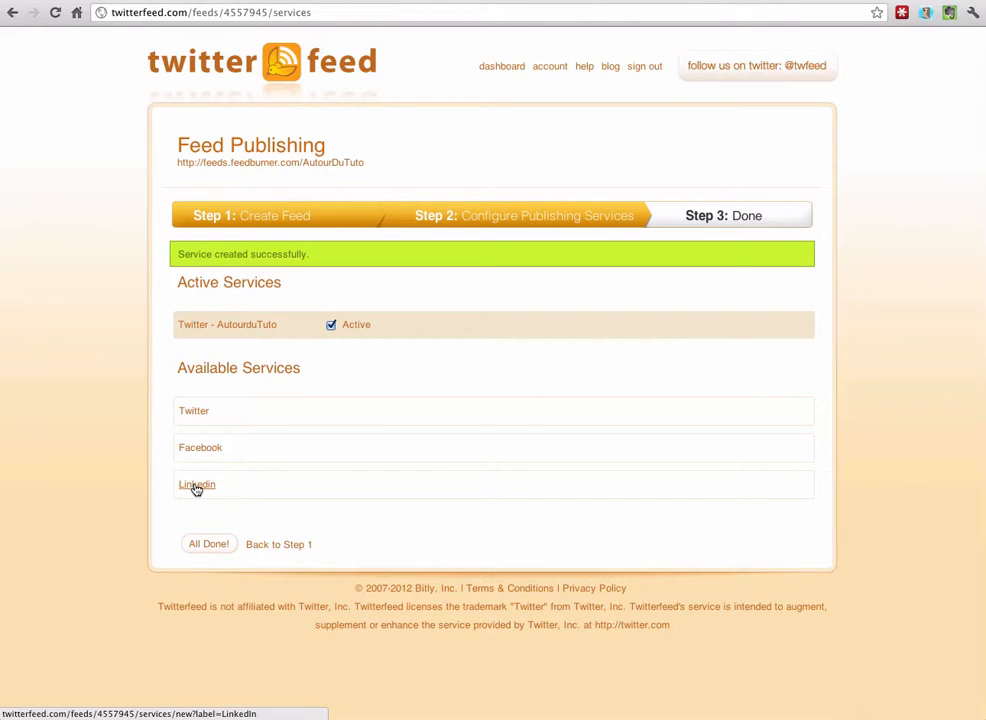
Add Facebook as a publishing service and connect a Facebook account.
{"action": "left_click", "coordinate": [200, 448]}
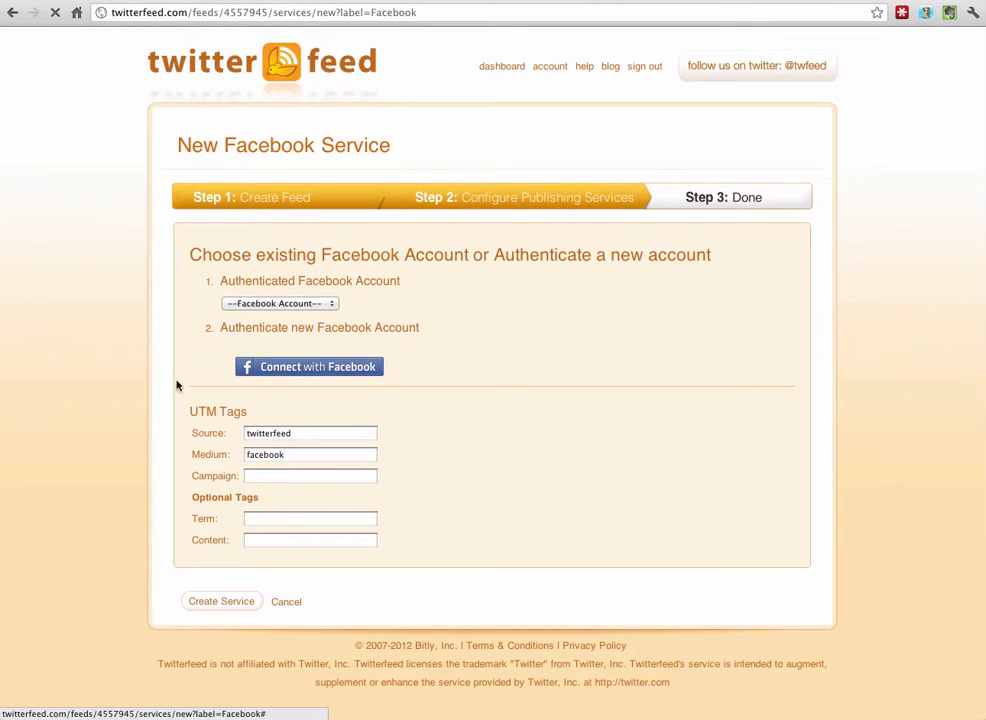
{"action": "left_click", "coordinate": [308, 369]}
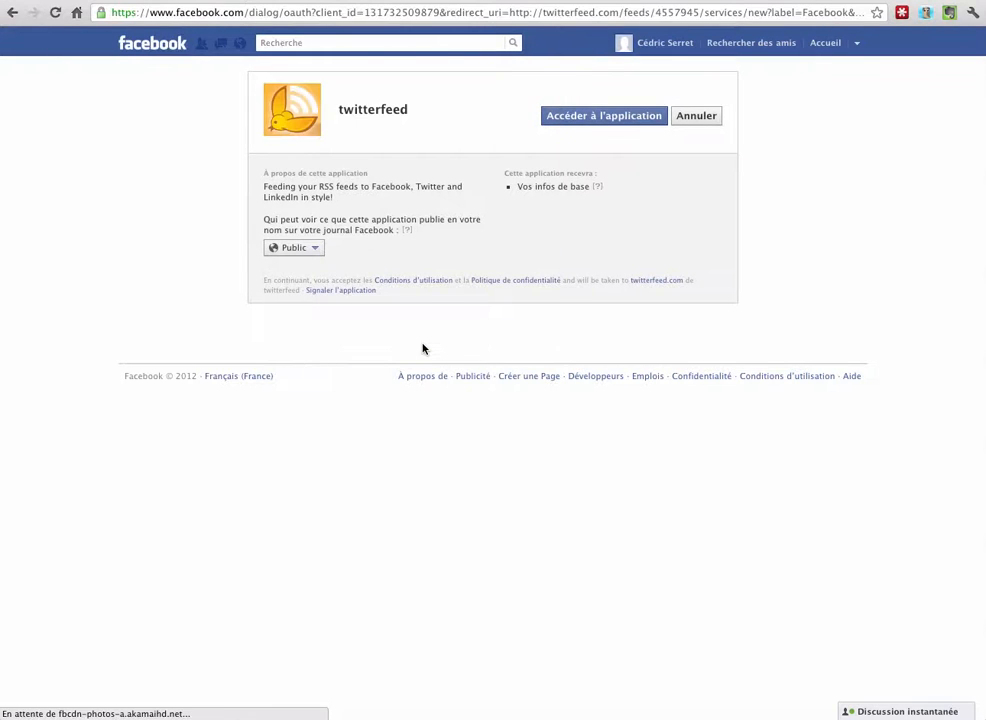
Let twitterfeed access Facebook and grant page-management and publishing permissions.
{"action": "left_click", "coordinate": [582, 120]}
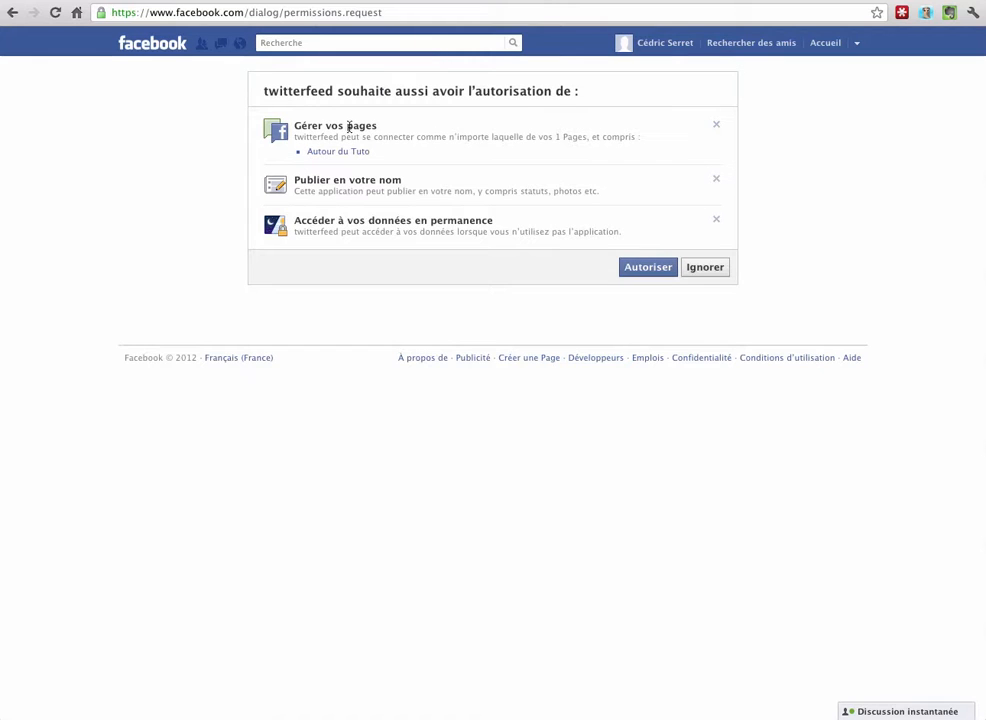
{"action": "left_click", "coordinate": [652, 270]}
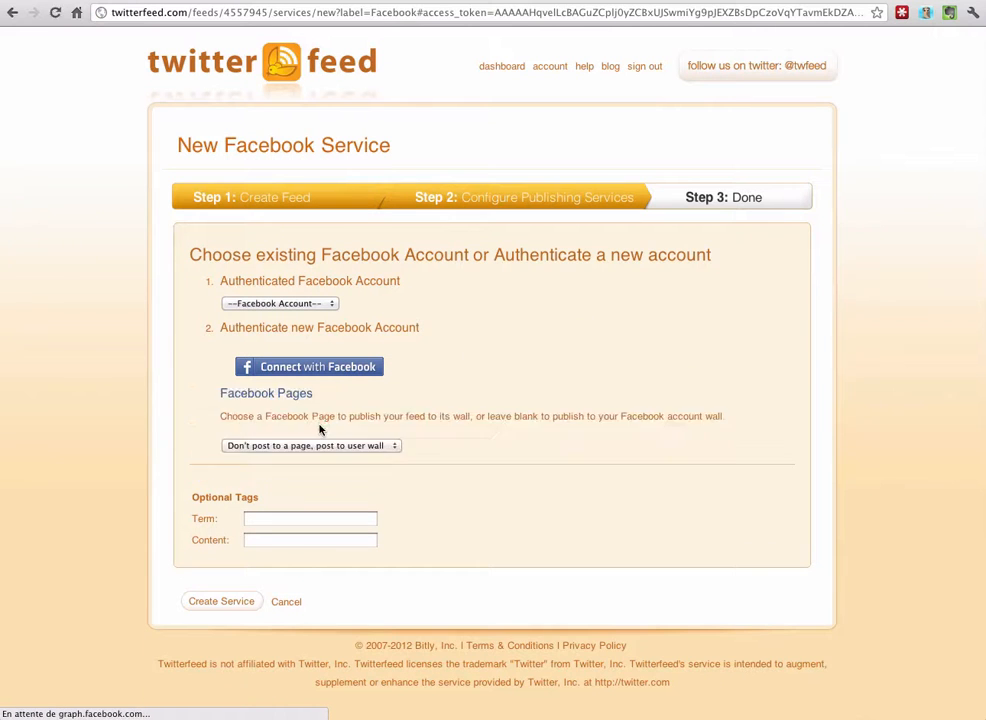
Clear the Source and Medium tracking tags on the Facebook service form.
{"action": "double_click", "coordinate": [321, 428]}
{"action": "scroll", "coordinate": [190, 464], "scroll_direction": "down", "scroll_amount": 3}
{"action": "double_click", "coordinate": [297, 460]}
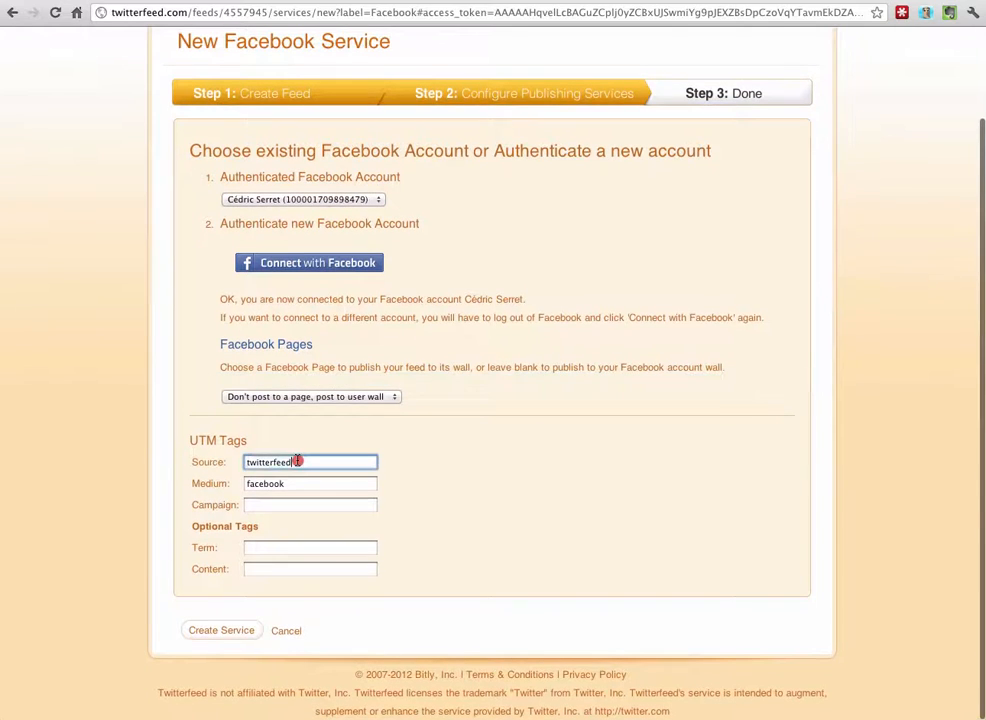
{"action": "key", "text": "BackSpace"}
{"action": "double_click", "coordinate": [301, 483]}
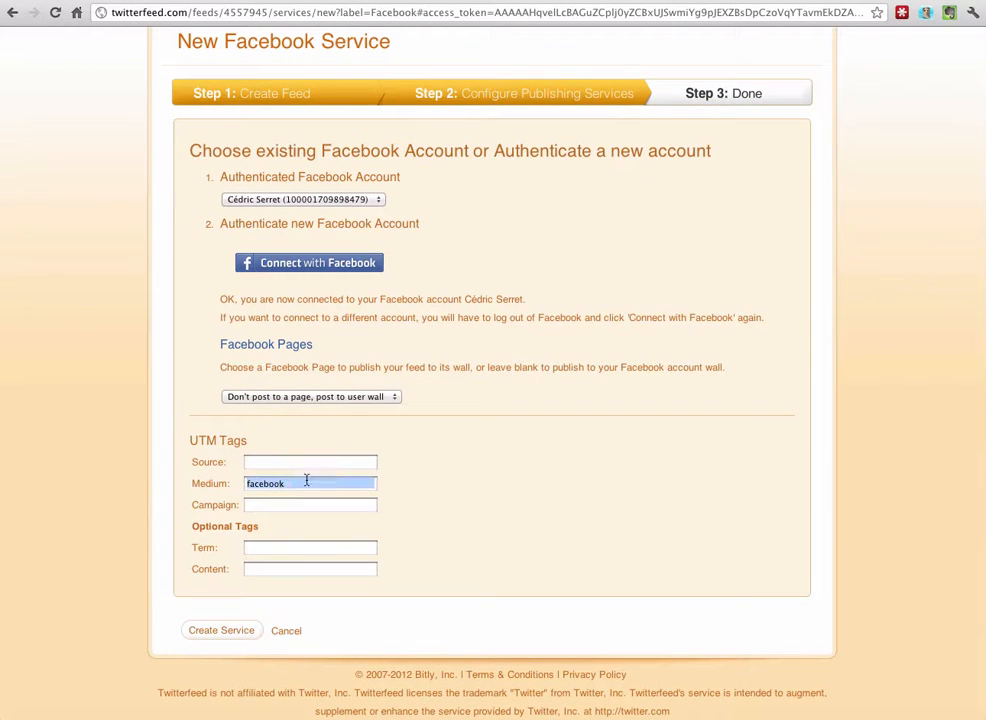
{"action": "double_click", "coordinate": [293, 485]}
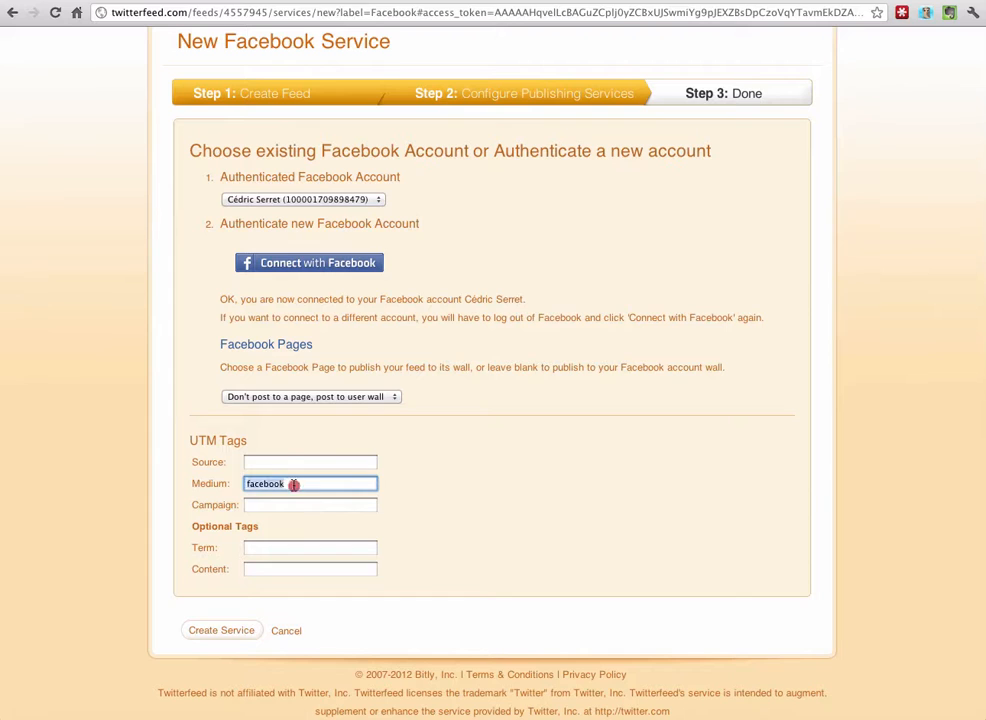
{"action": "key", "text": "BackSpace"}
Target the Autour du Tuto Facebook page and create the Facebook service.
{"action": "left_click", "coordinate": [330, 396]}
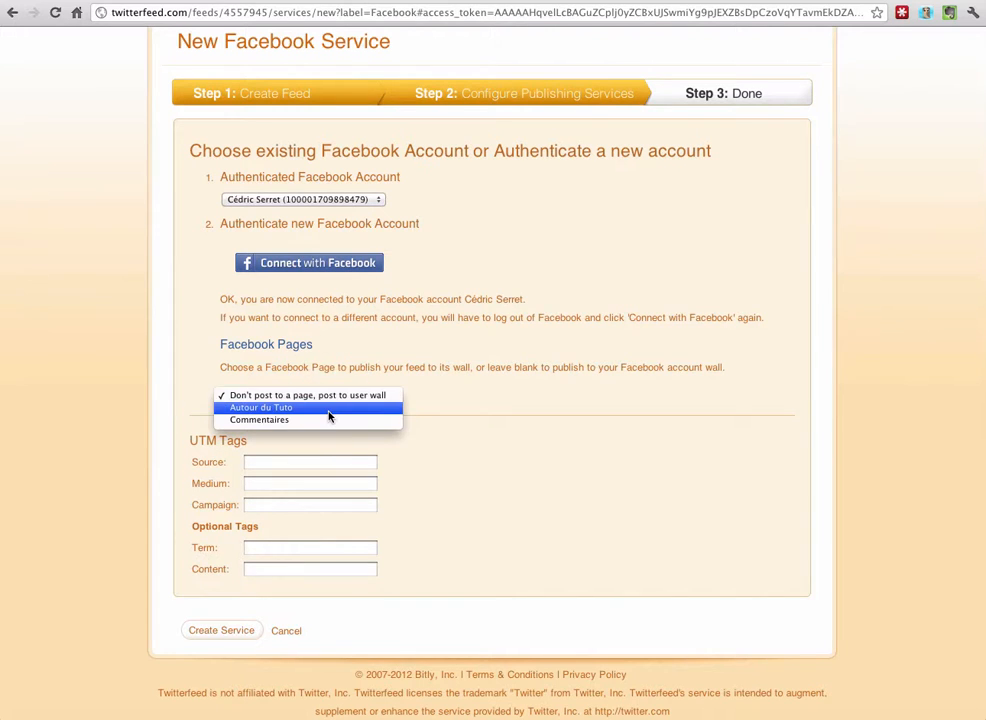
{"action": "left_click", "coordinate": [330, 411]}
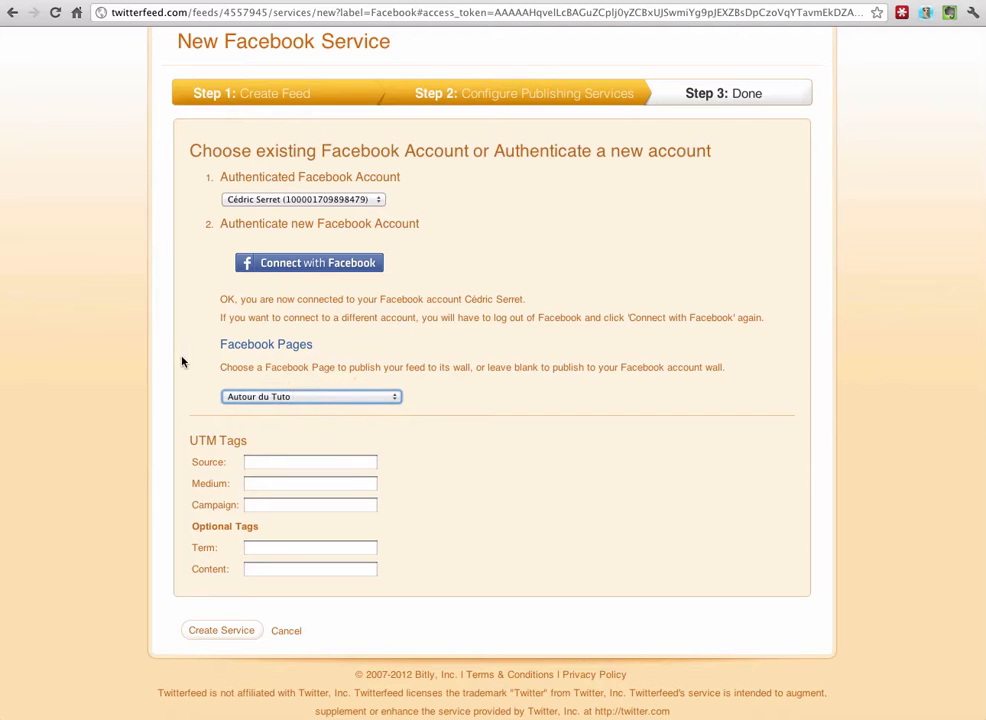
{"action": "scroll", "coordinate": [168, 368], "scroll_direction": "down", "scroll_amount": 2}
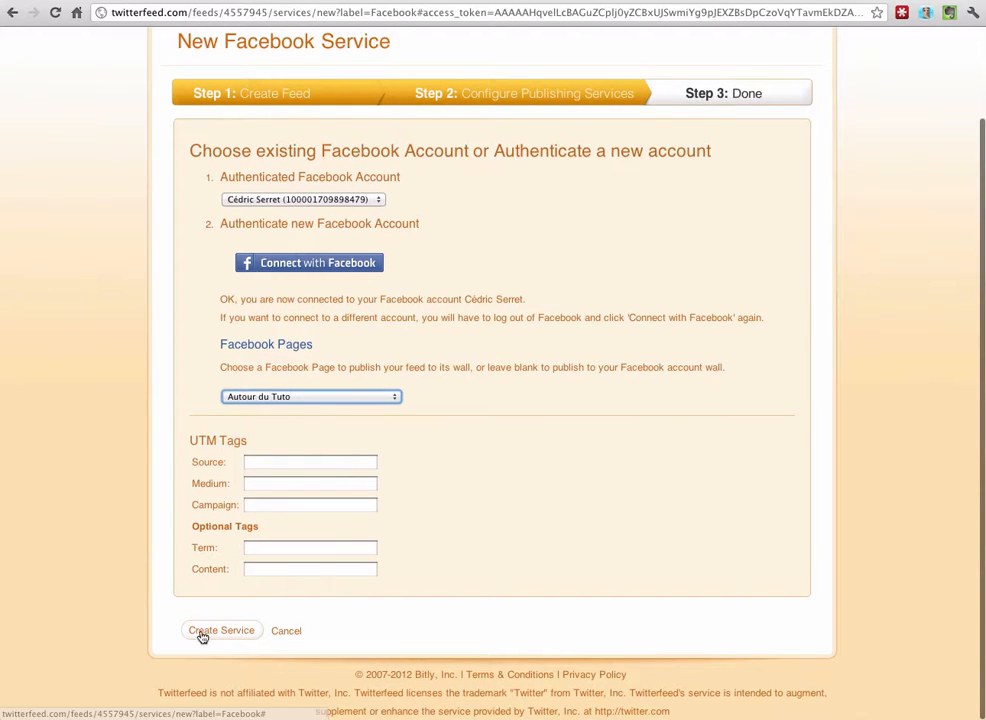
{"action": "left_click", "coordinate": [203, 634]}
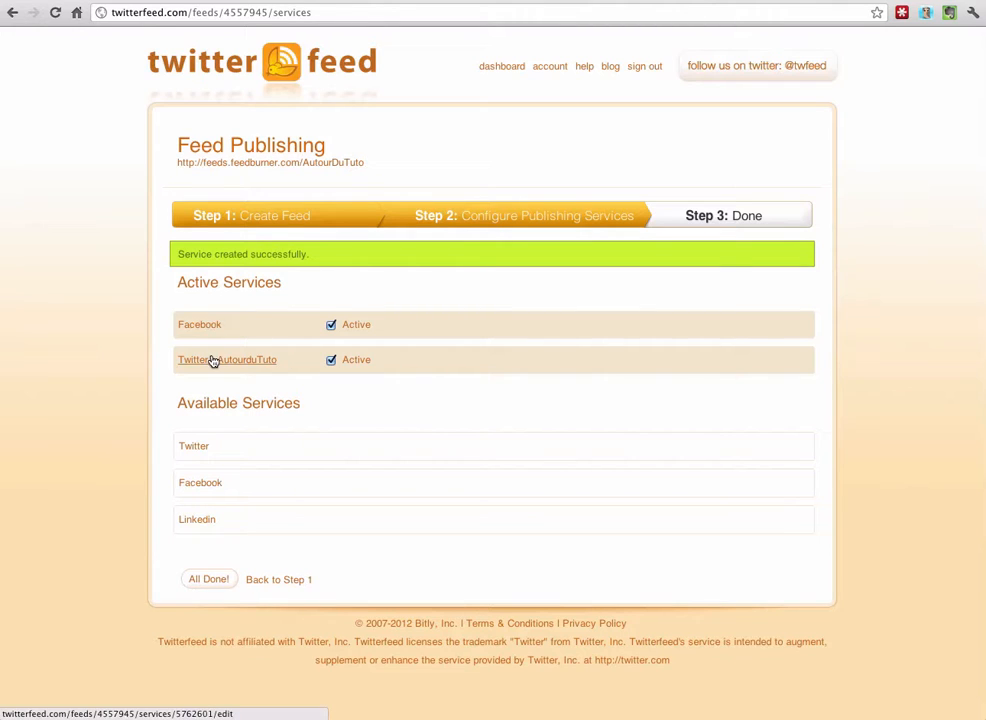
Complete the Autour du Tuto feed setup and view it on the Feed Dashboard, publishing to Twitter and Facebook.
{"action": "left_click", "coordinate": [210, 583]}
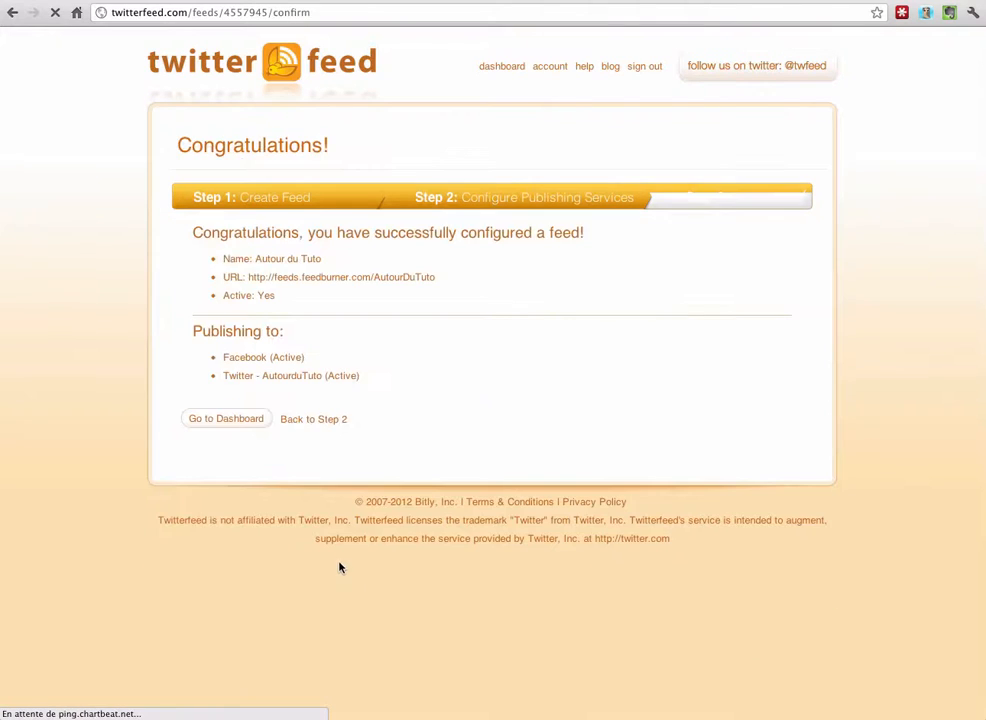
{"action": "left_click", "coordinate": [250, 421]}
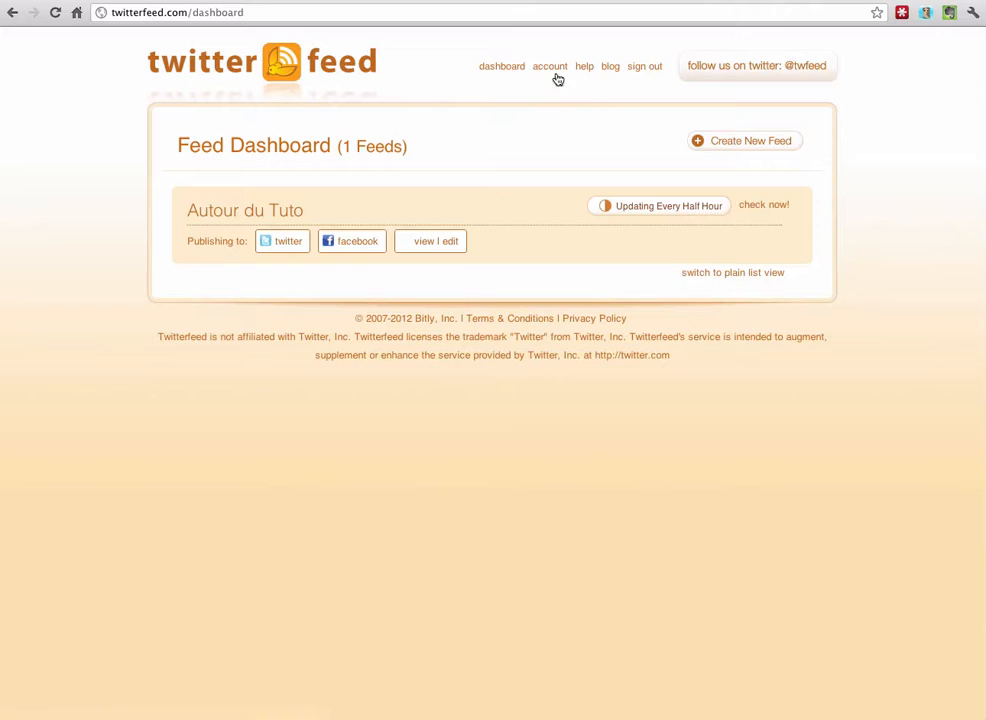
{"action": "left_click", "coordinate": [491, 72]}
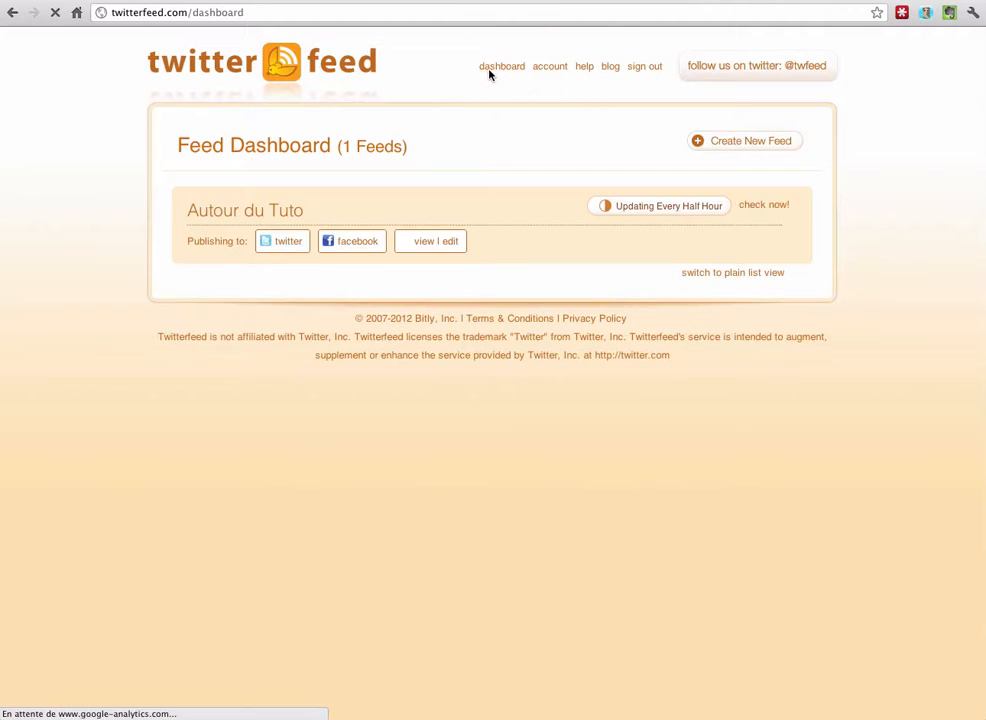
{"action": "left_click", "coordinate": [551, 70]}
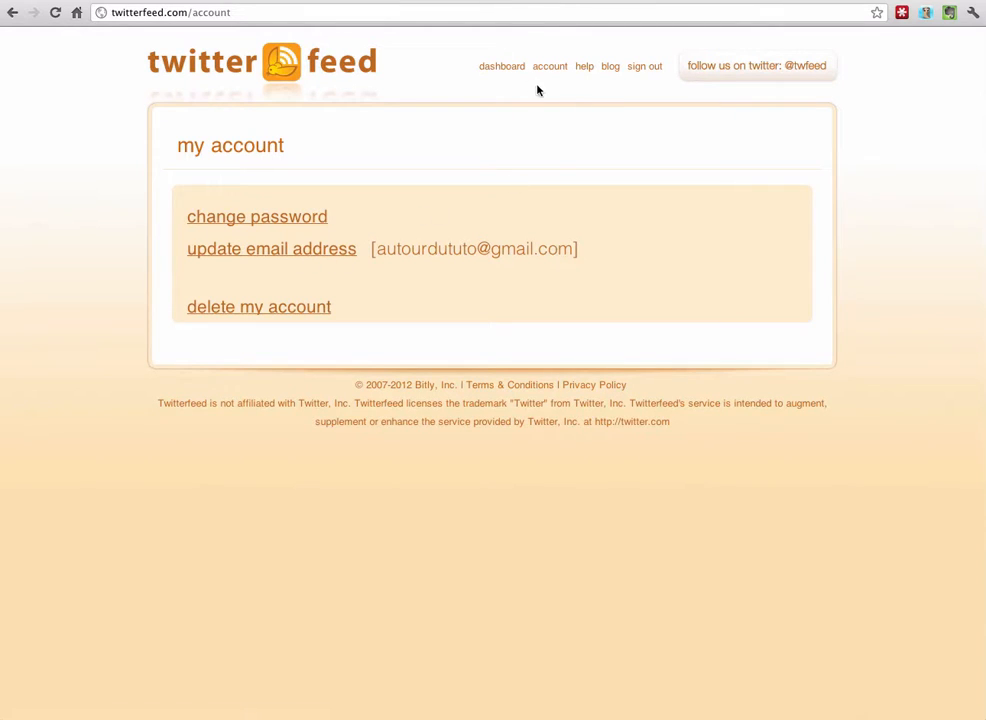
{"action": "left_click", "coordinate": [502, 67]}
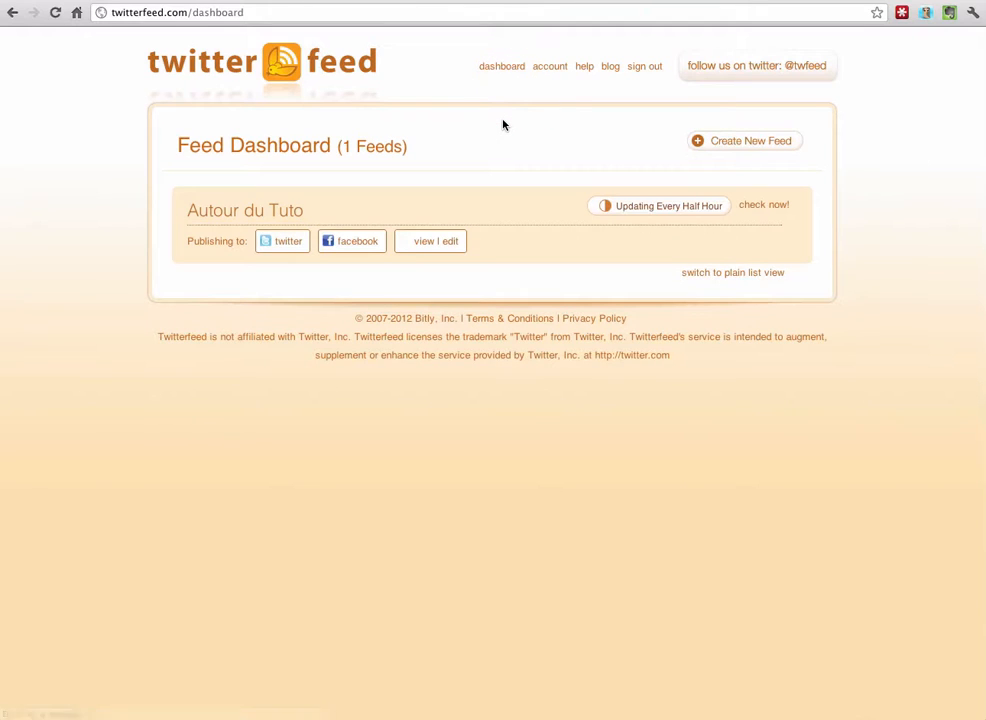